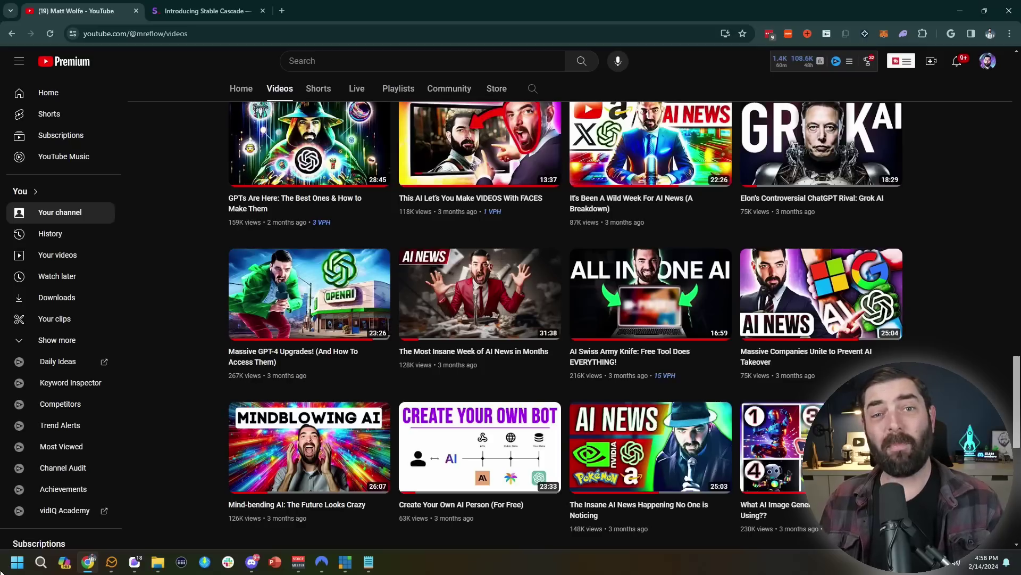
Launch the Pinokio app by searching for "pinokio" and enlarge its window to fill the screen
click(16, 563)
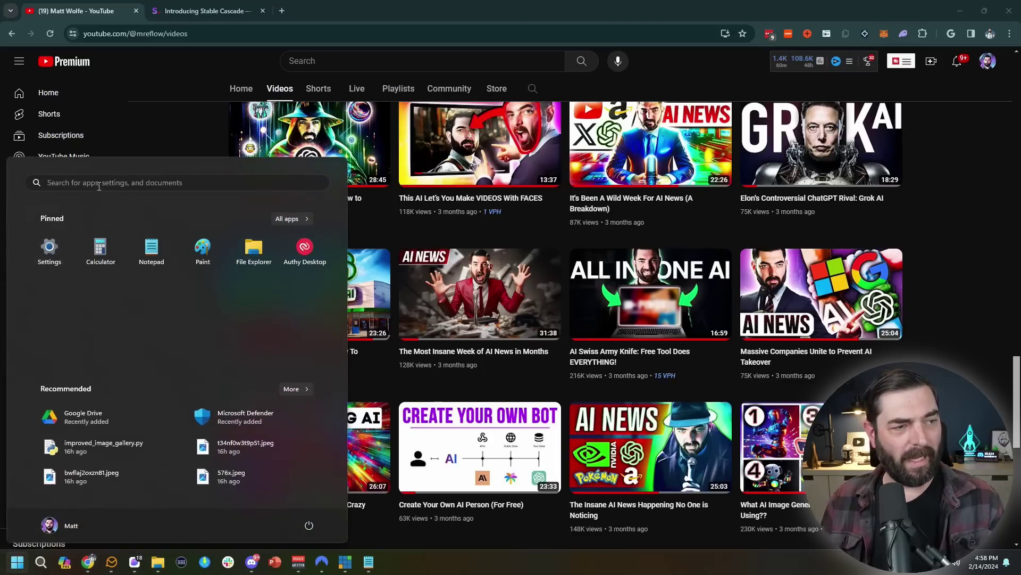
click(98, 183)
text(pinokio)
click(84, 250)
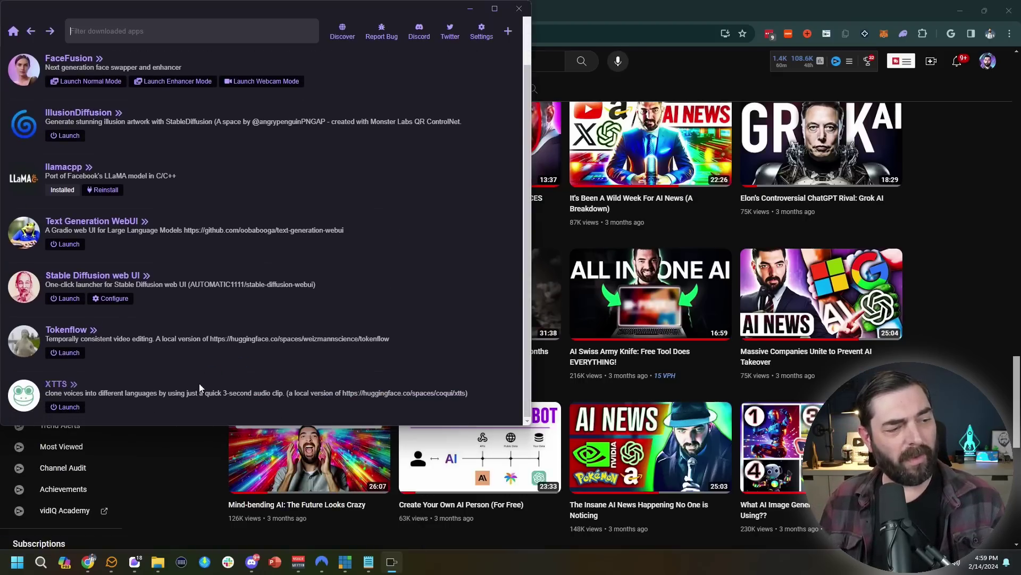
scroll(227, 109, up, 2)
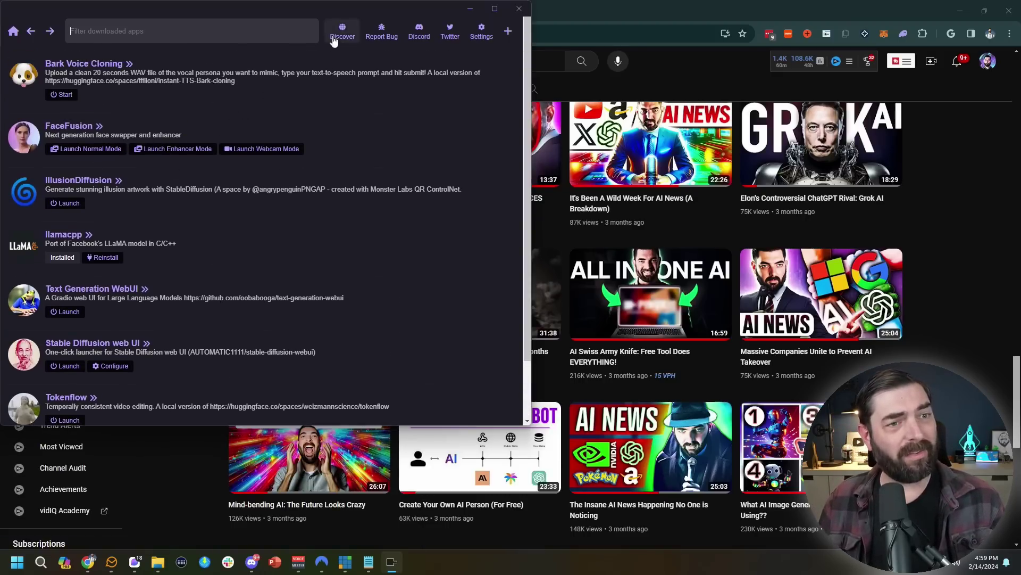
drag(338, 12, 423, 35)
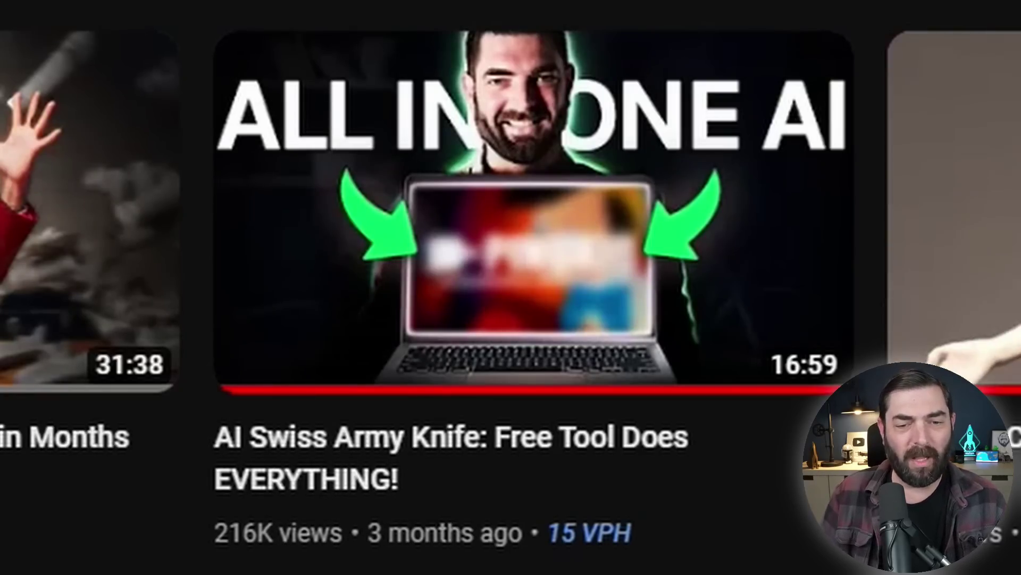
mouse_move(432, 334)
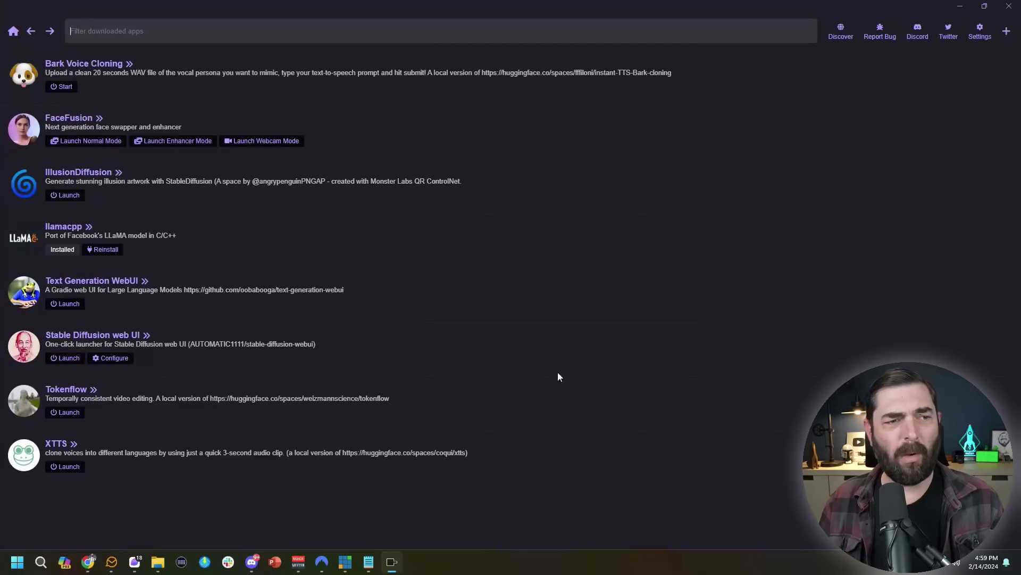
Find Stable Cascade among the verified scripts for discovery, download it and install it
click(841, 33)
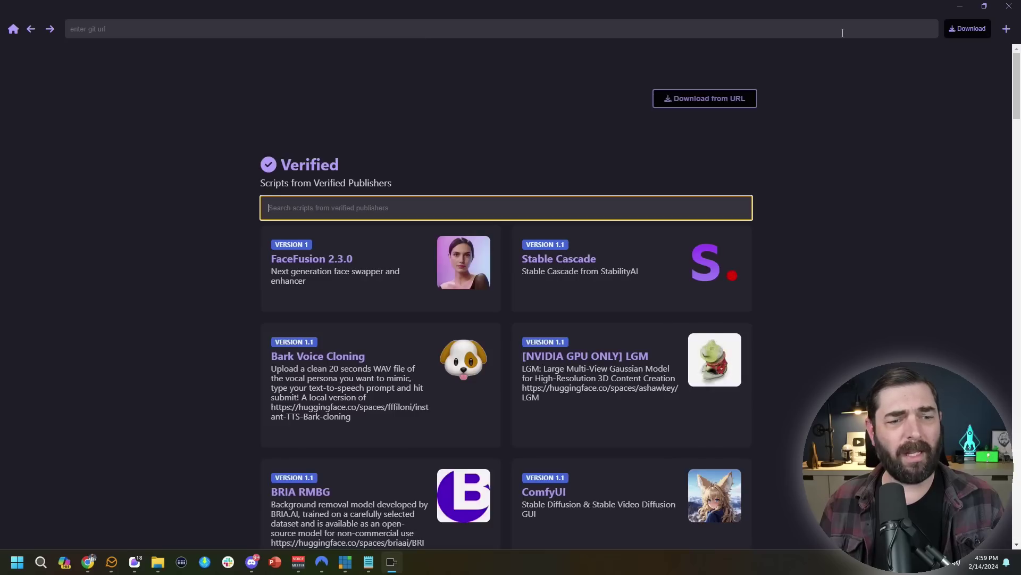
scroll(506, 293, down, 8)
scroll(505, 293, down, 10)
scroll(505, 293, up, 12)
scroll(585, 287, up, 7)
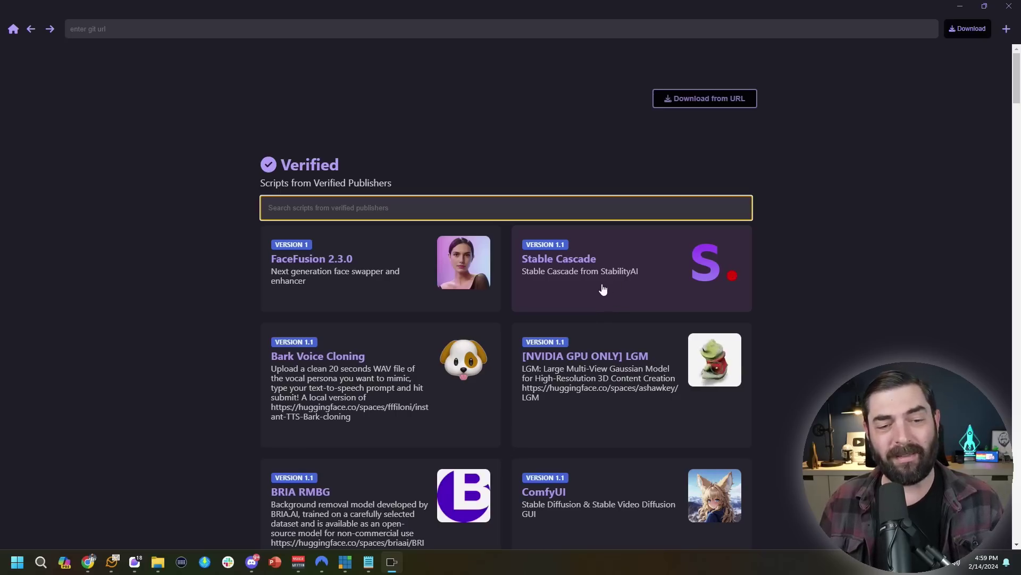
click(604, 288)
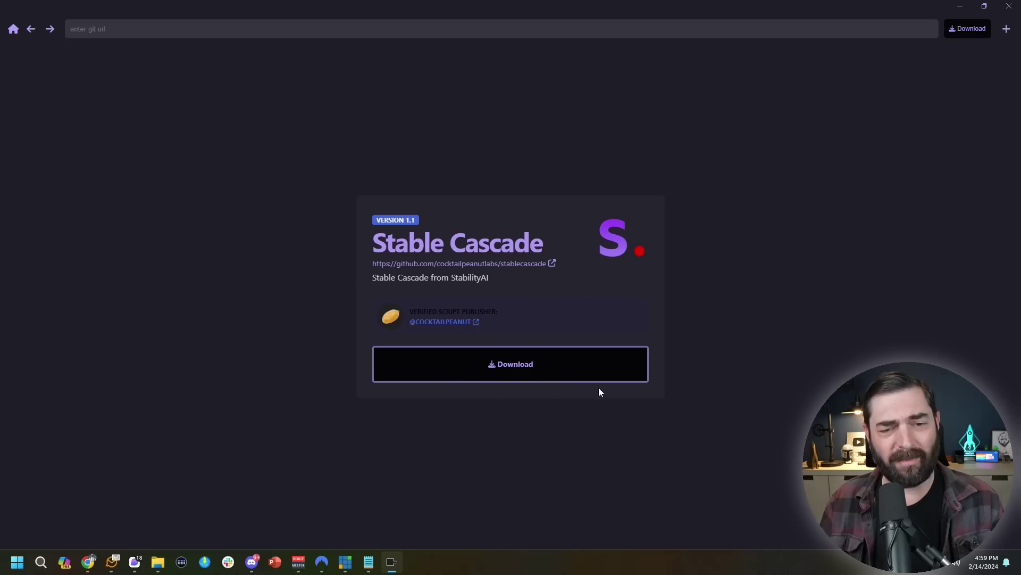
click(531, 367)
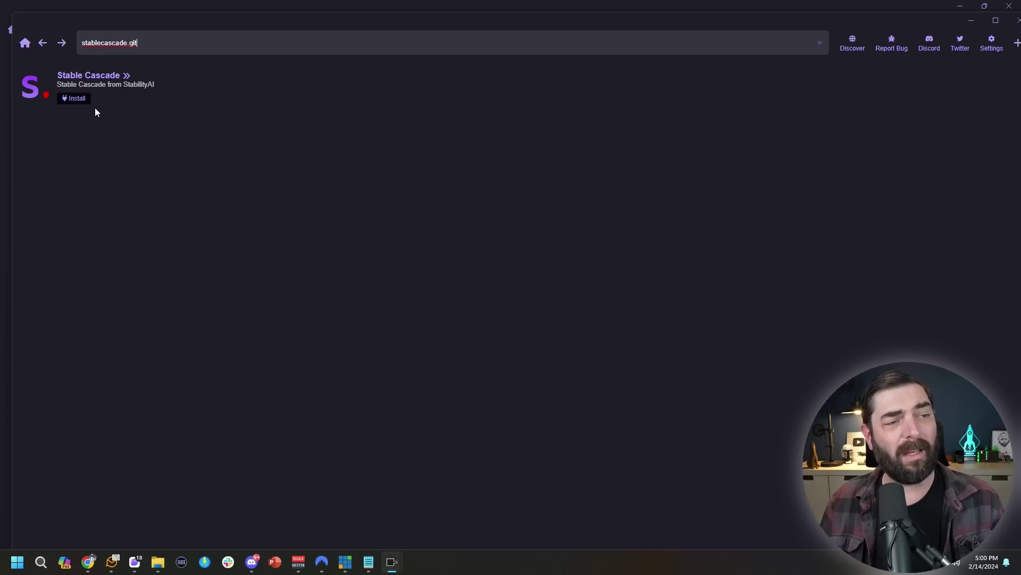
click(74, 101)
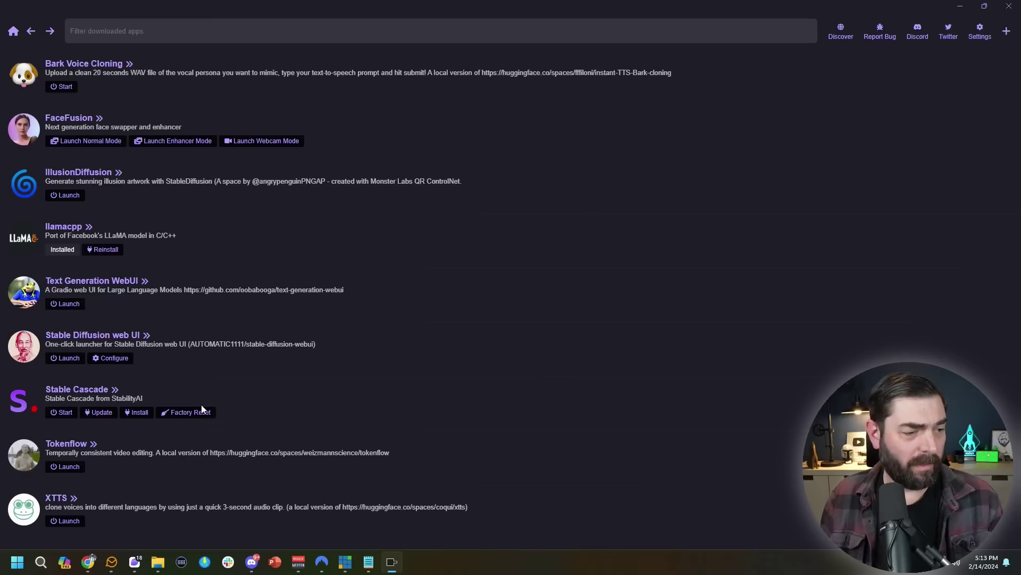
click(59, 413)
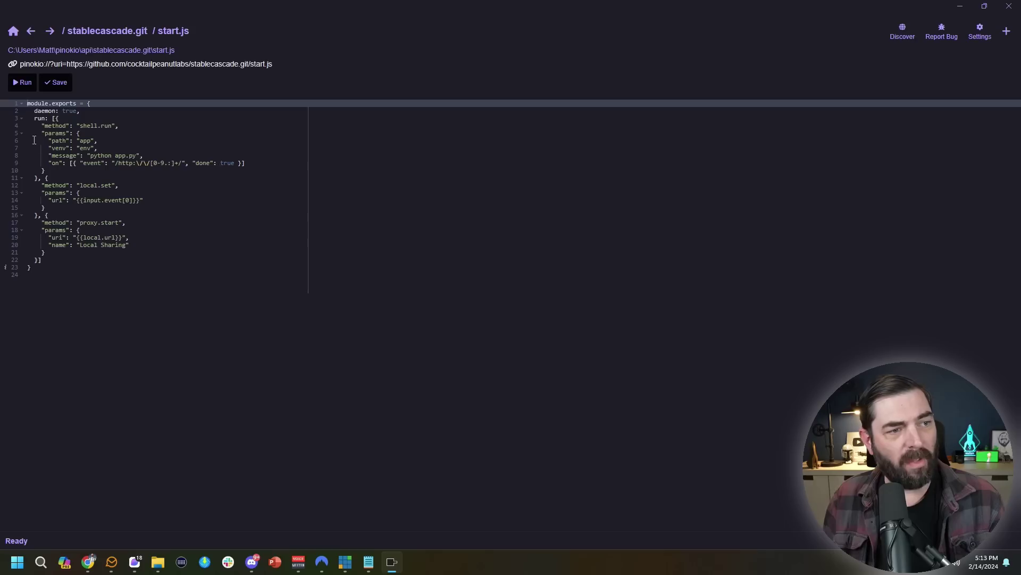
click(22, 84)
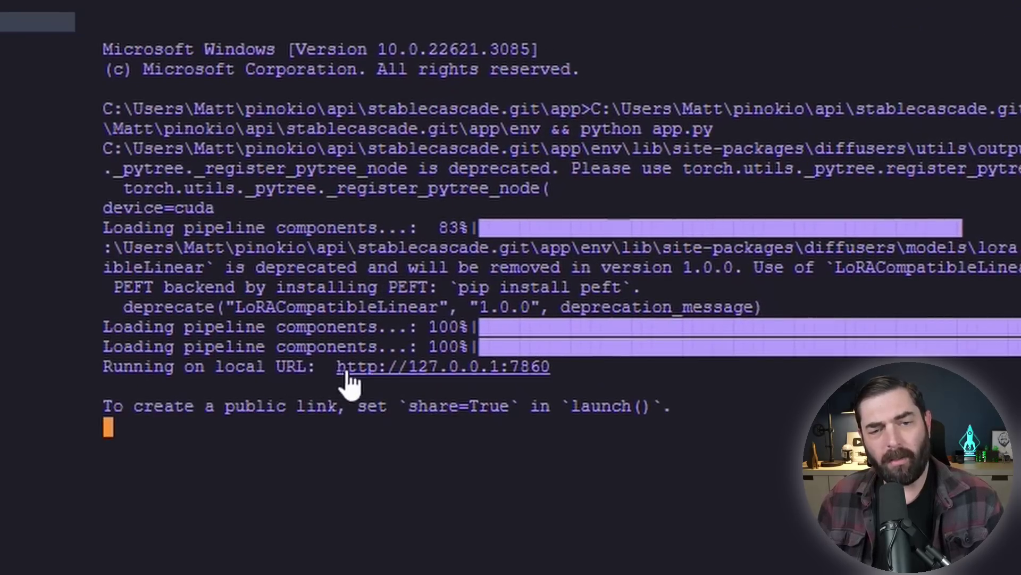
ctrl+click(465, 367)
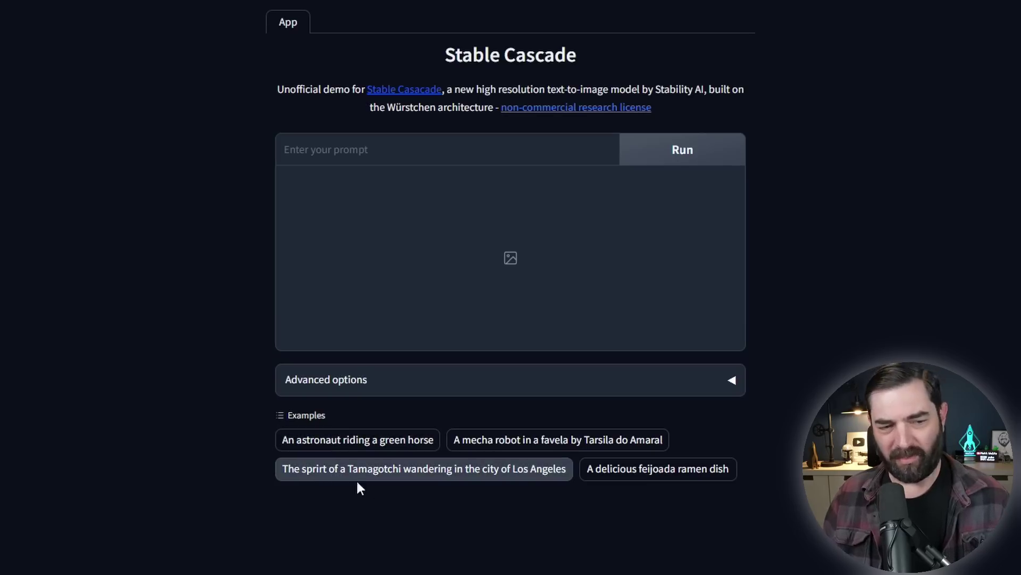
Generate an image from the example prompt about the Tamagotchi wandering in the city of Los Angeles
click(471, 473)
click(677, 159)
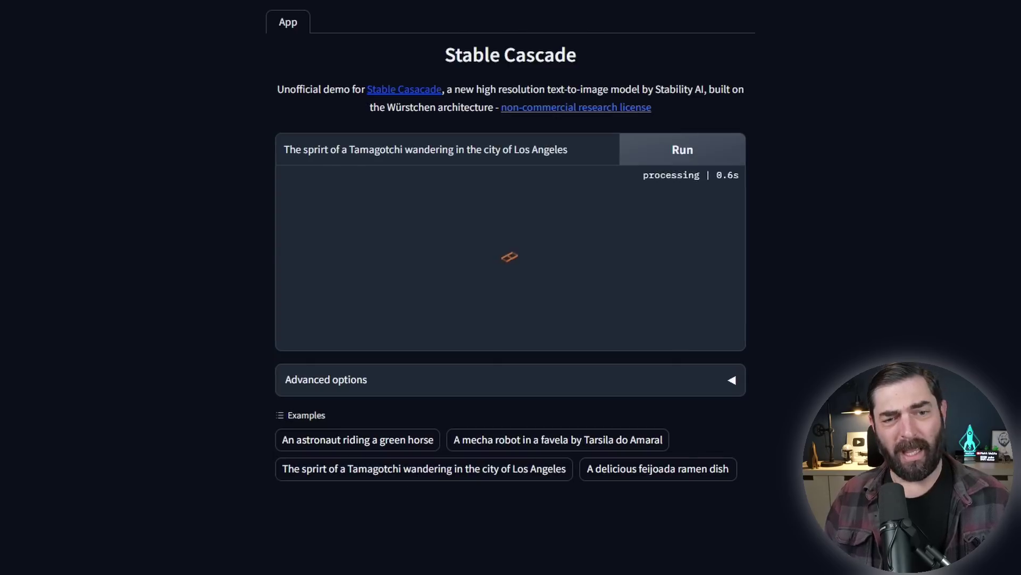
scroll(993, 329, down, 1)
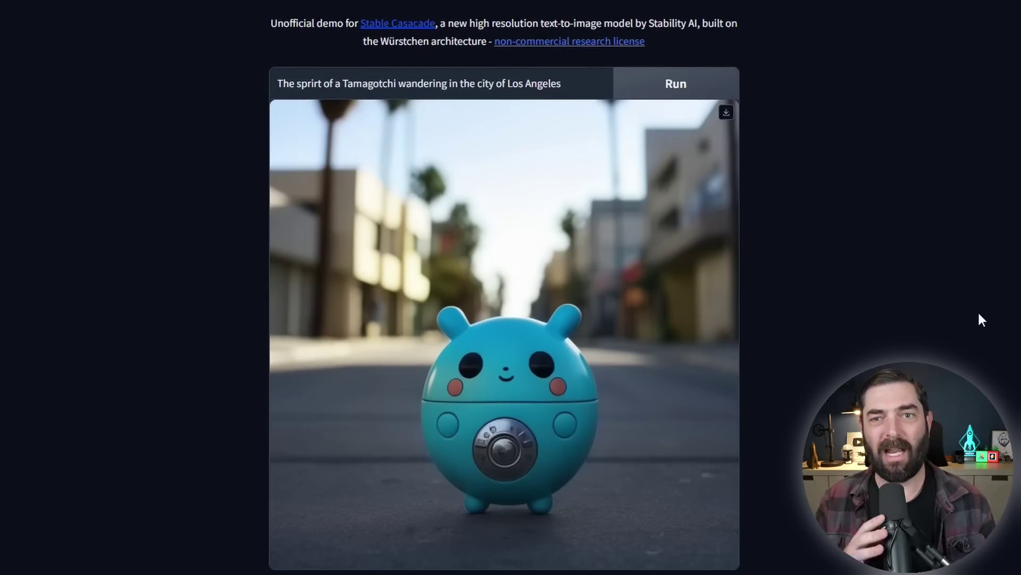
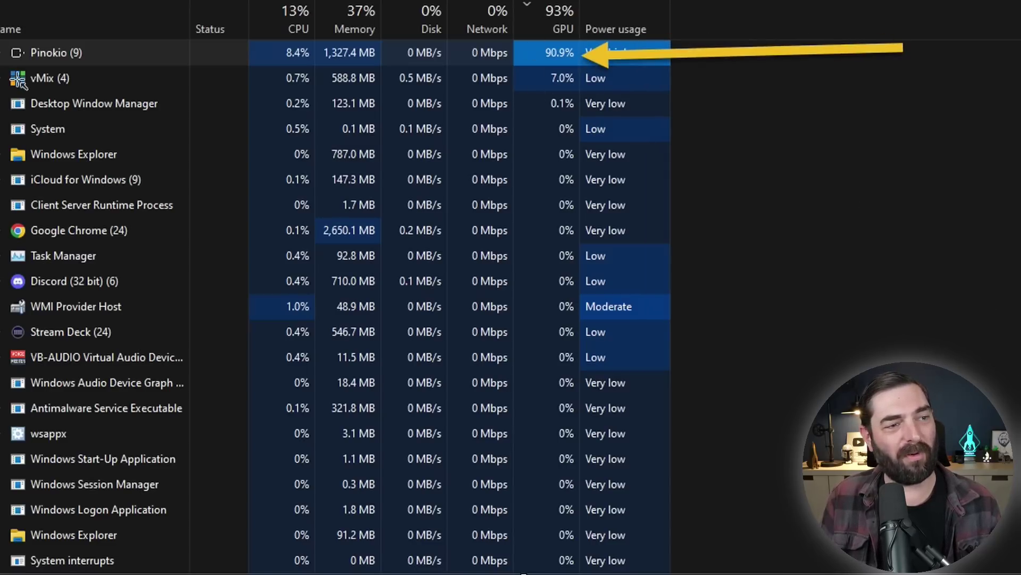
Annotate the Task Manager captures with arrows pointing at the Pinokio process, the RTX 4080 name and the dedicated GPU memory
drag(234, 69, 89, 77)
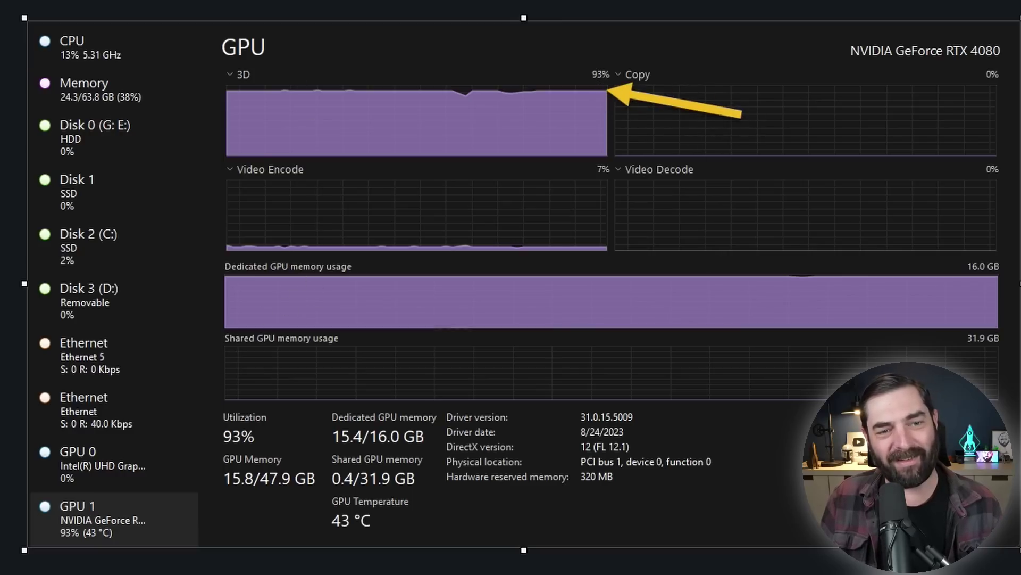
drag(902, 150, 962, 63)
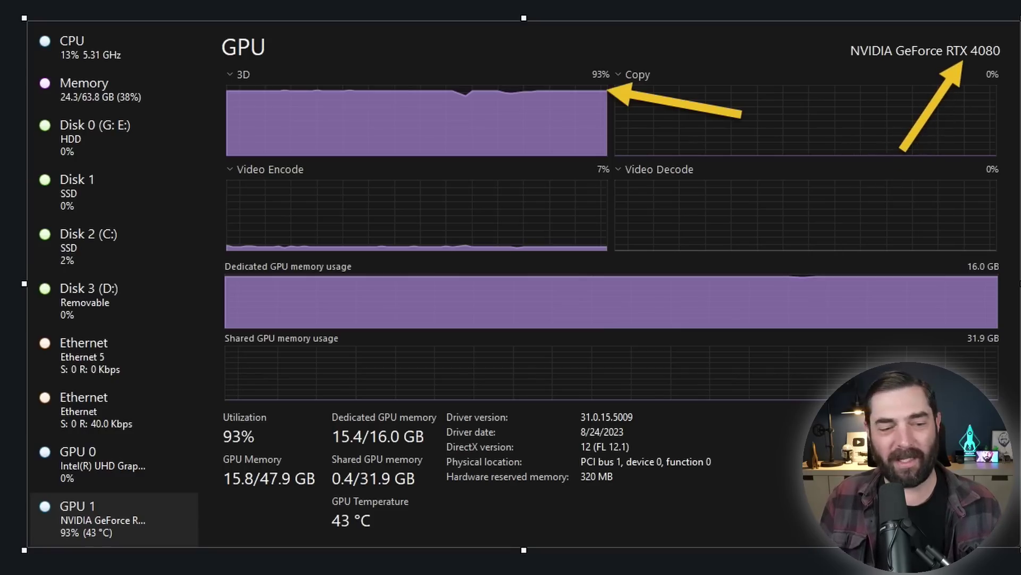
drag(543, 449, 429, 438)
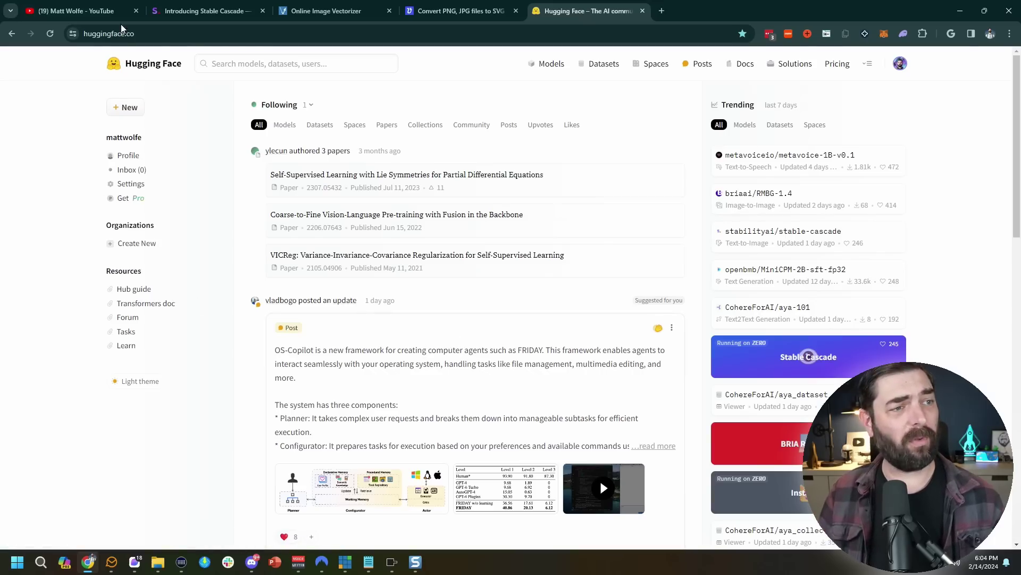
Search Hugging Face for "stable casca" and open the stabilityai/stable-cascade model page
click(255, 64)
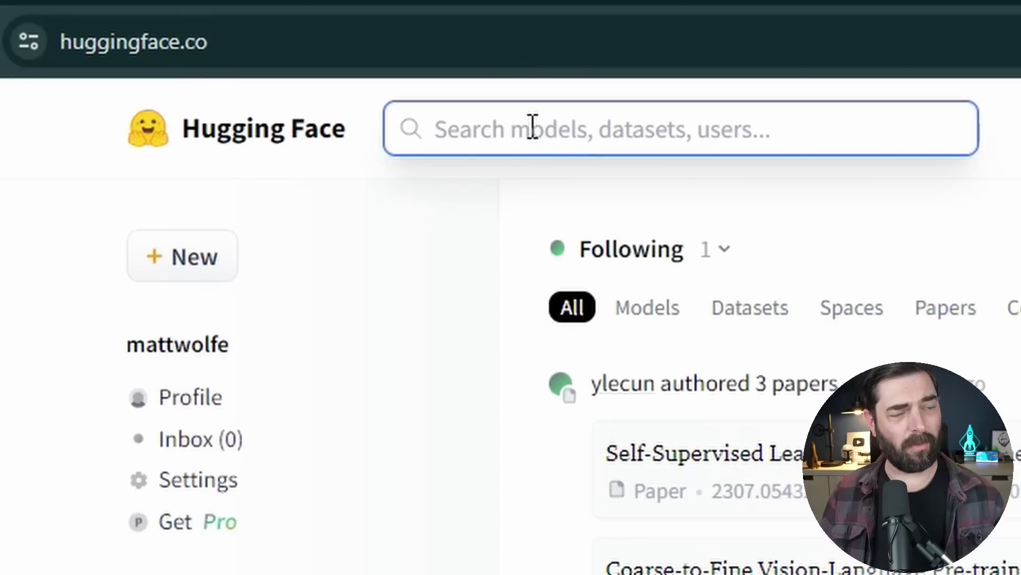
text(s)
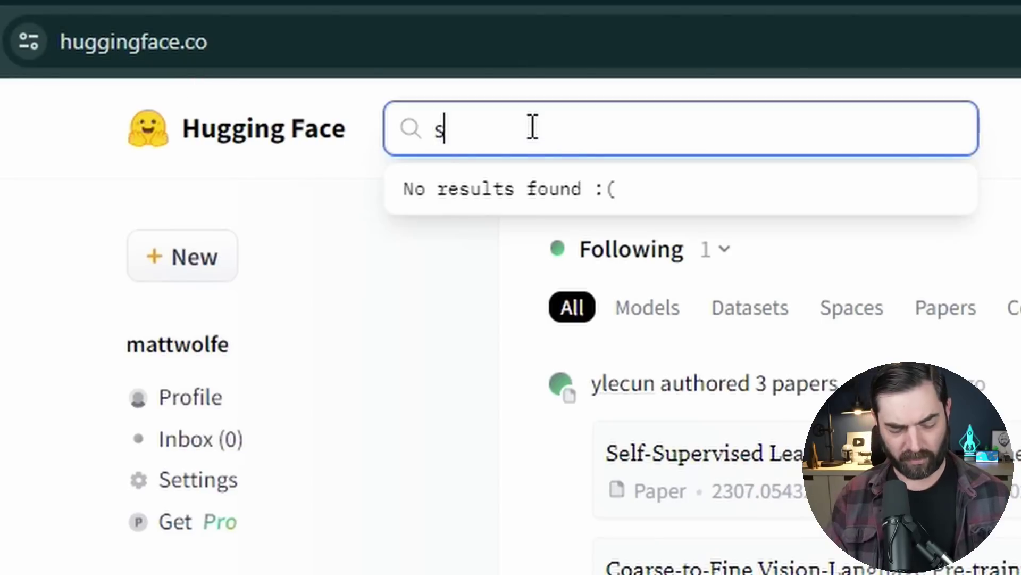
text(table casca)
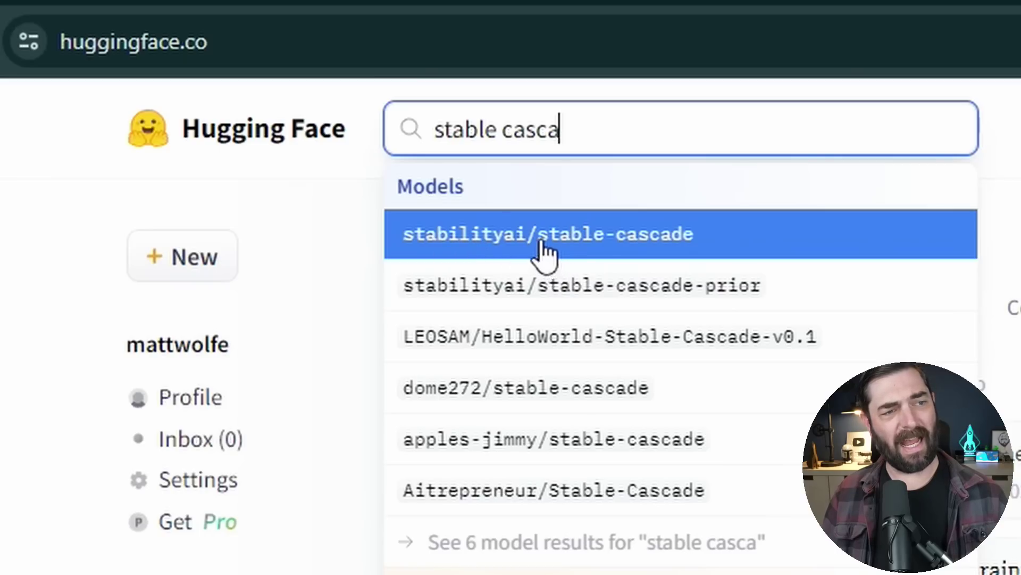
click(732, 256)
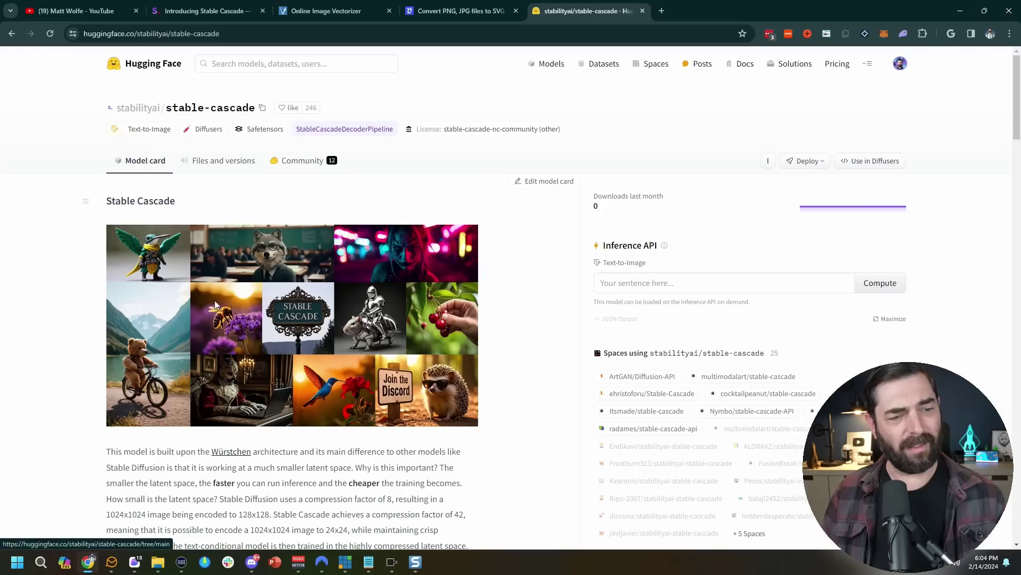
Look through the model card and open the multimodalart/stable-cascade Space from the Spaces using this model
scroll(315, 284, down, 20)
scroll(344, 316, down, 10)
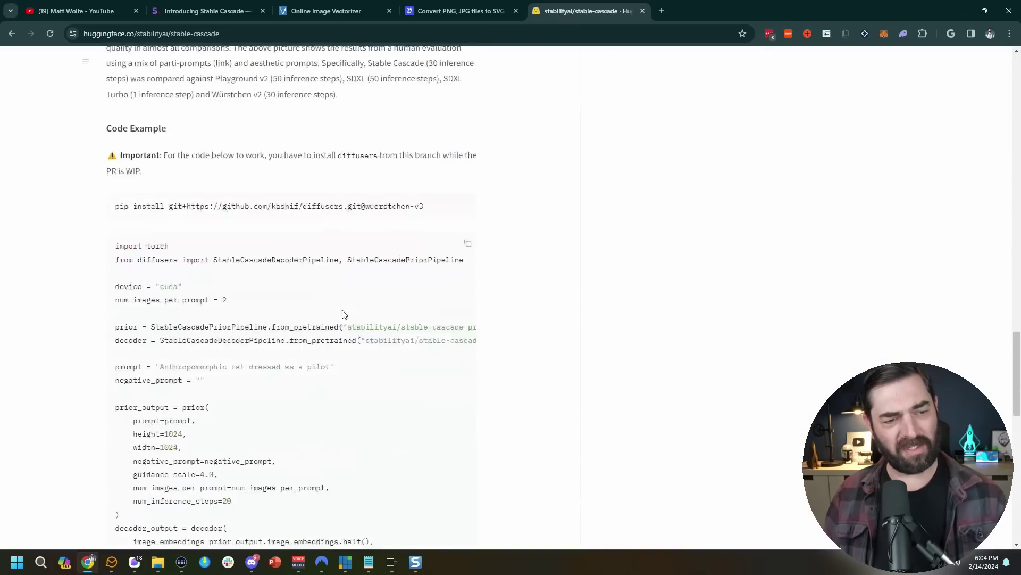
scroll(343, 316, down, 10)
scroll(415, 326, up, 11)
scroll(415, 325, up, 15)
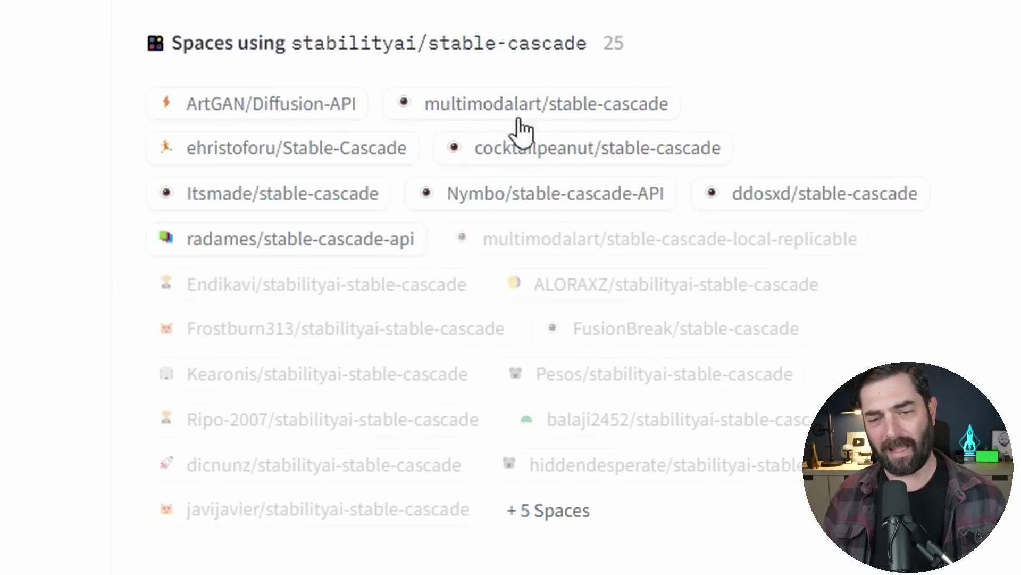
click(546, 104)
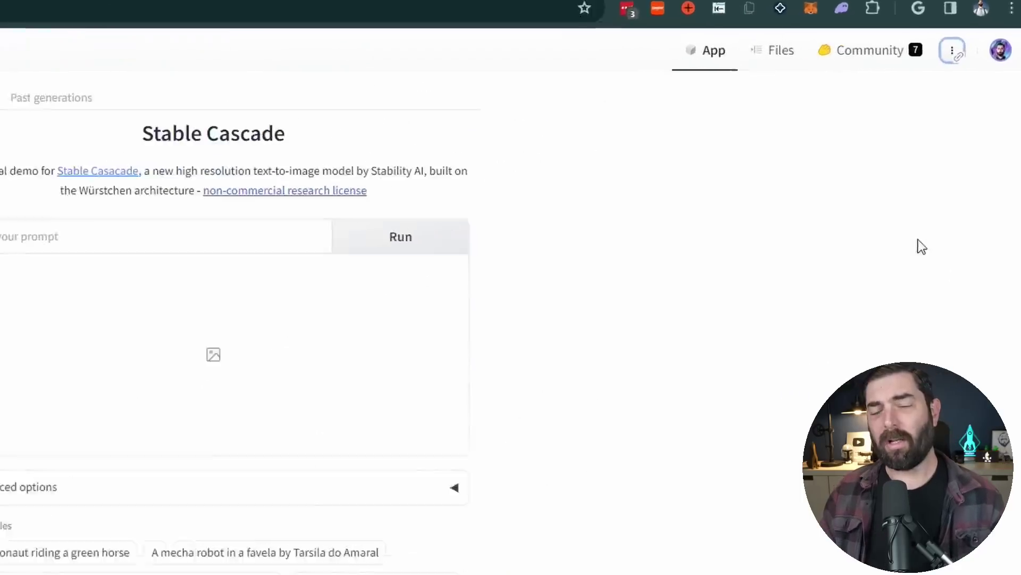
Examine the options for duplicating the multimodalart/stable-cascade Space
click(930, 41)
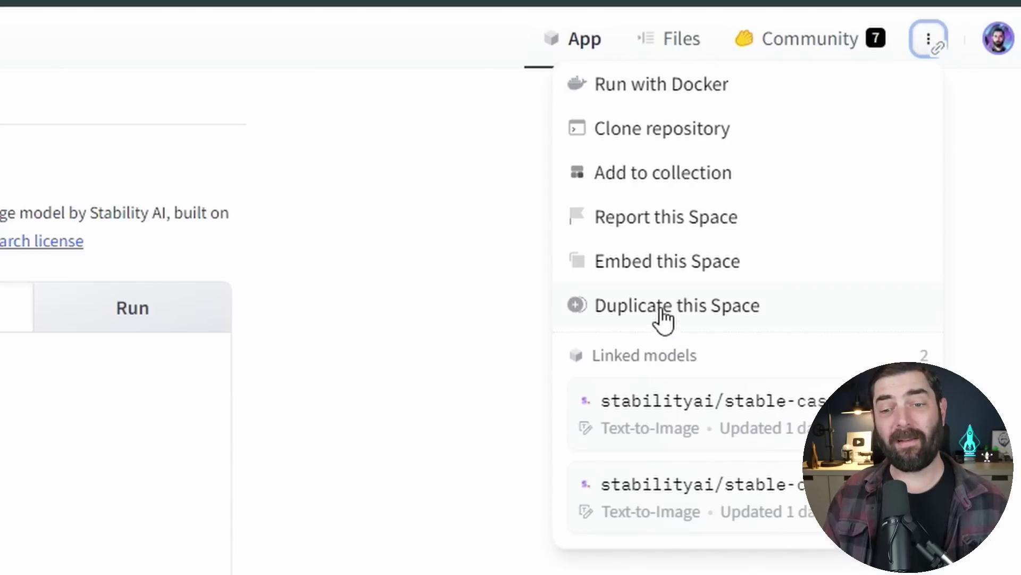
click(664, 319)
click(385, 224)
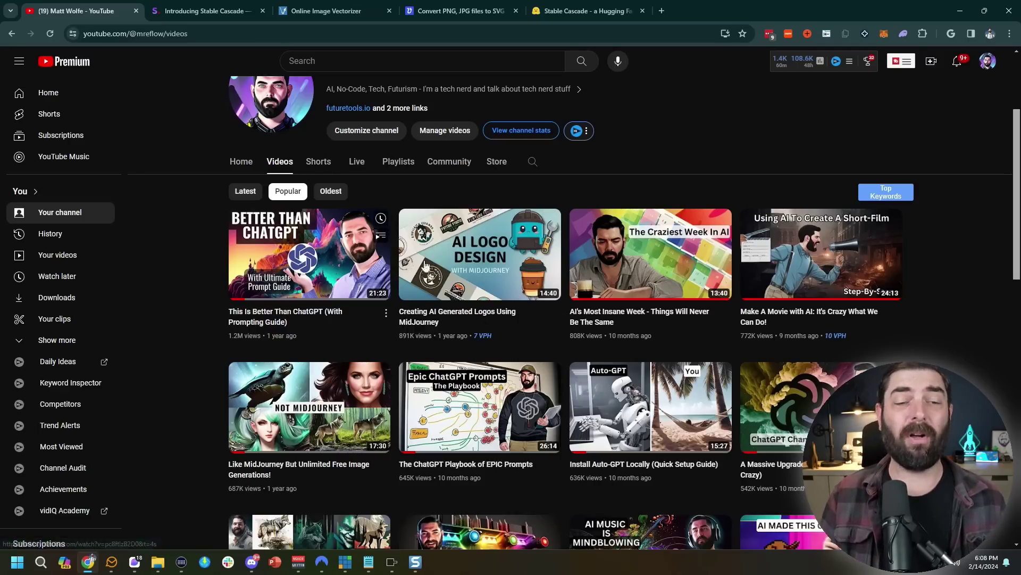
In the Stable Cascade Space, generate and regenerate an image from the prompt "A logo for an auto repair company called "Road King""
click(570, 6)
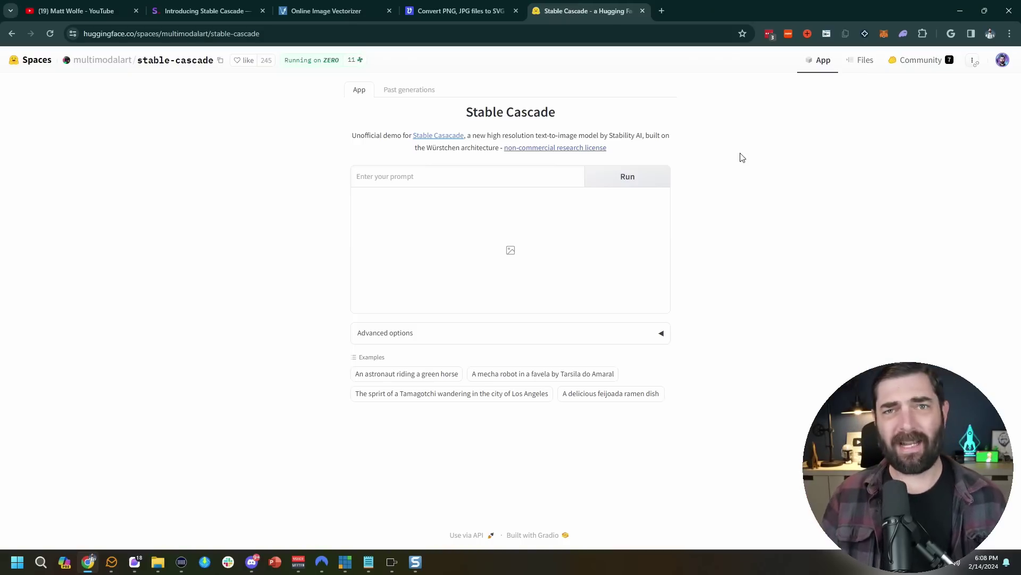
text(A logo for an auto repair company called "Road King")
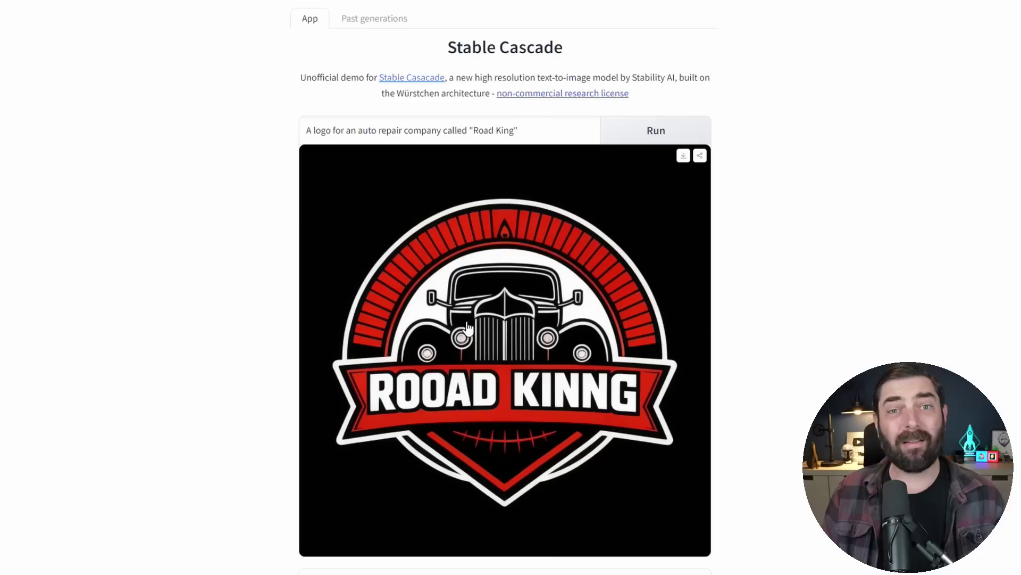
drag(547, 124, 250, 148)
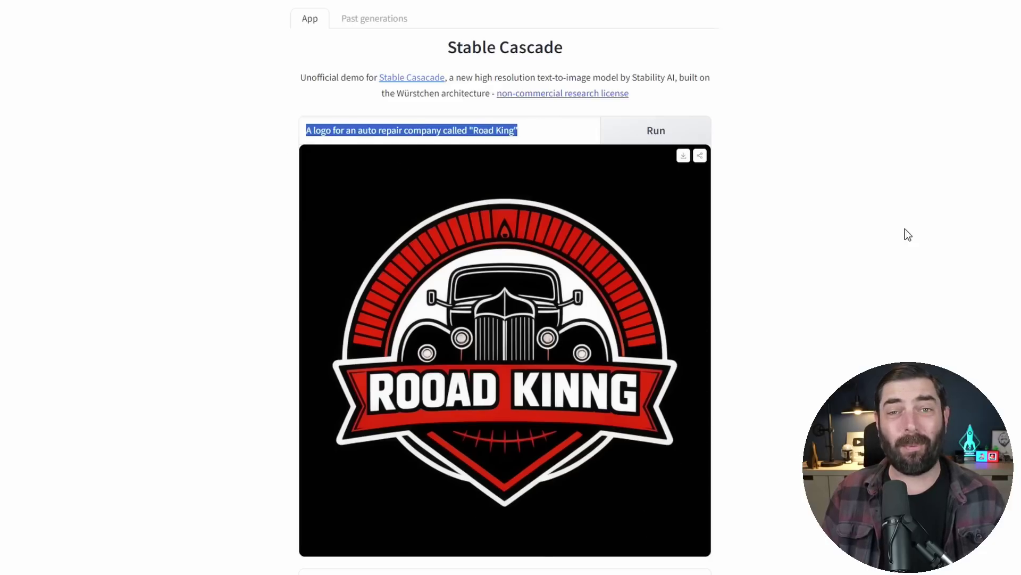
click(694, 140)
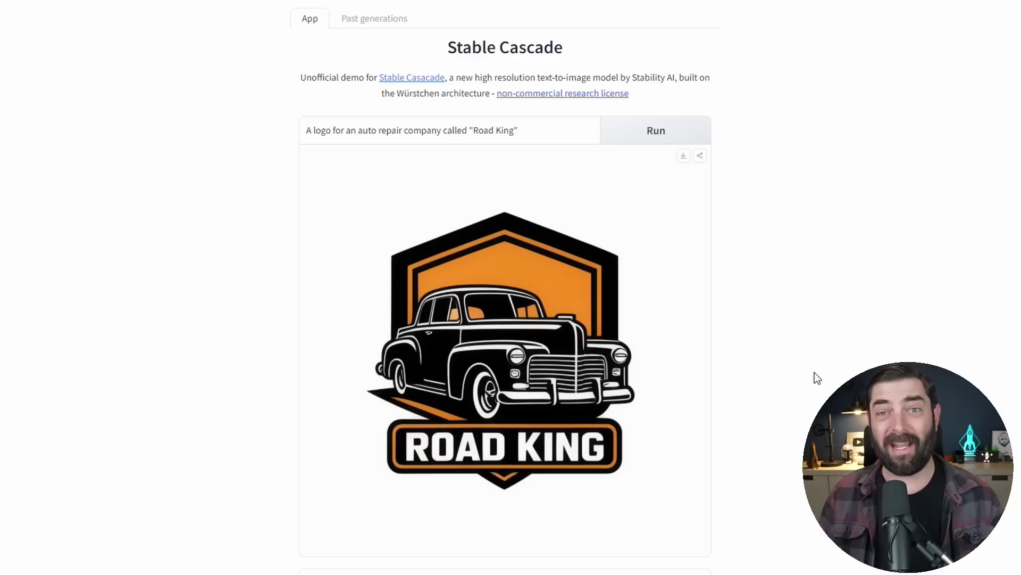
Expand the advanced options and set the number of images to 2
scroll(688, 470, down, 2)
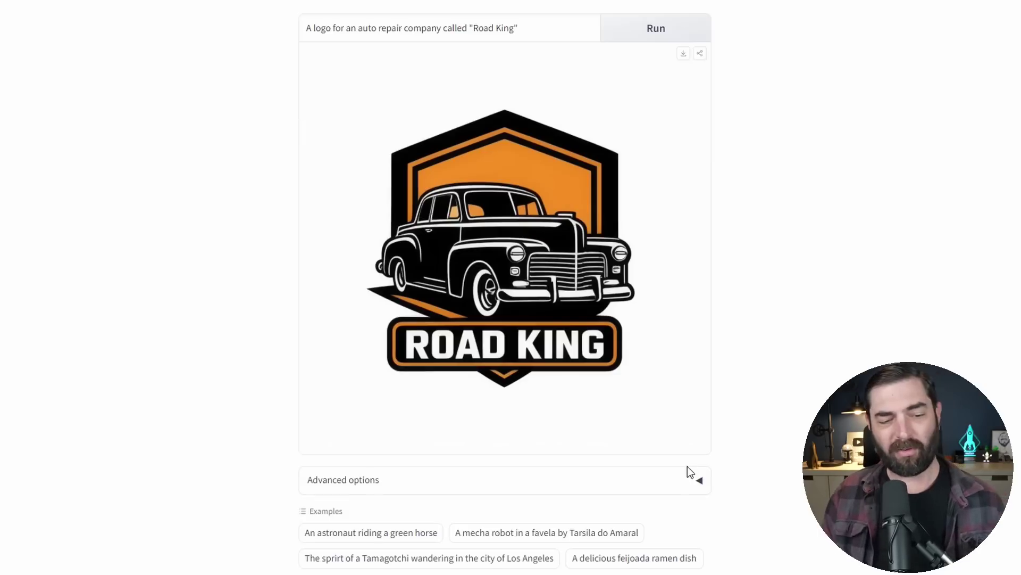
click(713, 474)
scroll(713, 479, down, 6)
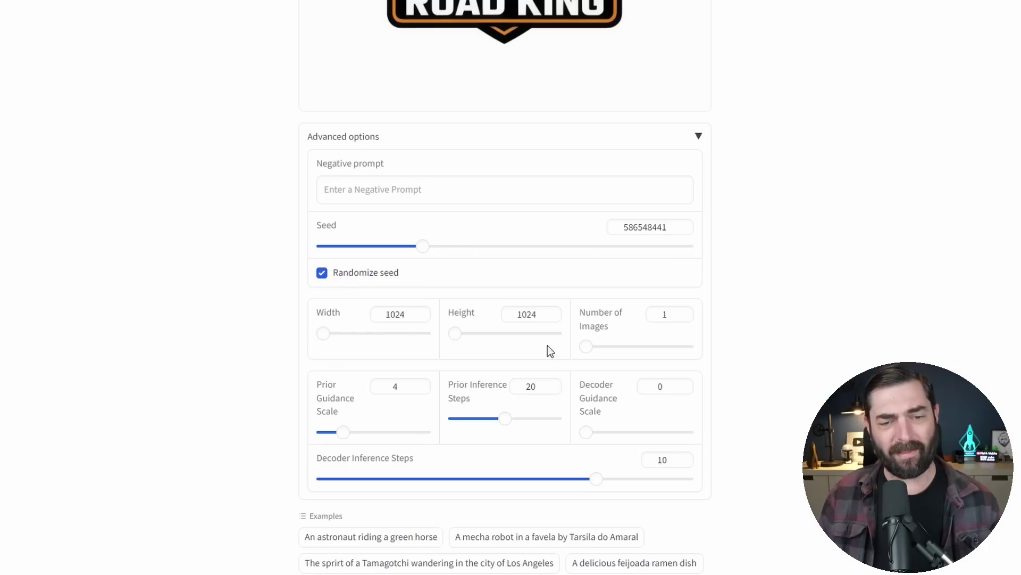
drag(598, 346, 687, 346)
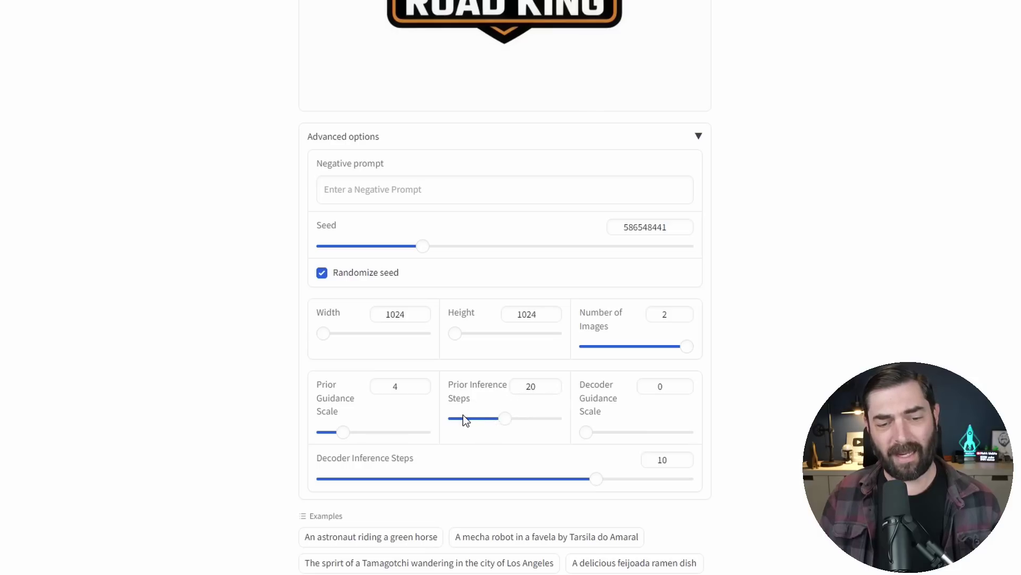
Generate and repeatedly regenerate an image from the prompt "A logo with a wolf and the word "Wolfe" on it"
click(710, 143)
scroll(745, 213, up, 4)
scroll(816, 326, up, 5)
triple_click(532, 130)
text(A logo with a wolf and the word "Wolfe" on it)
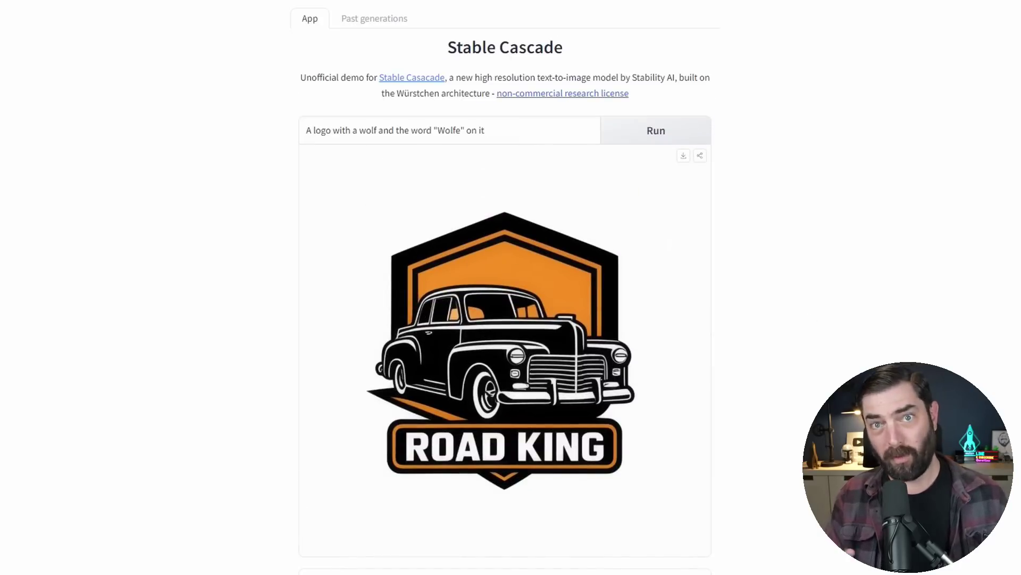
key(Return)
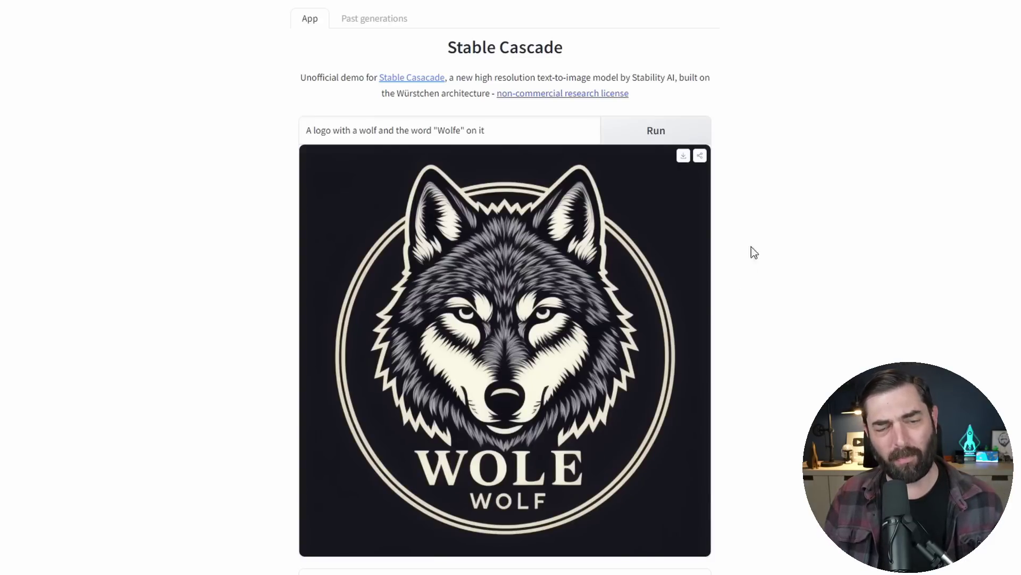
click(671, 131)
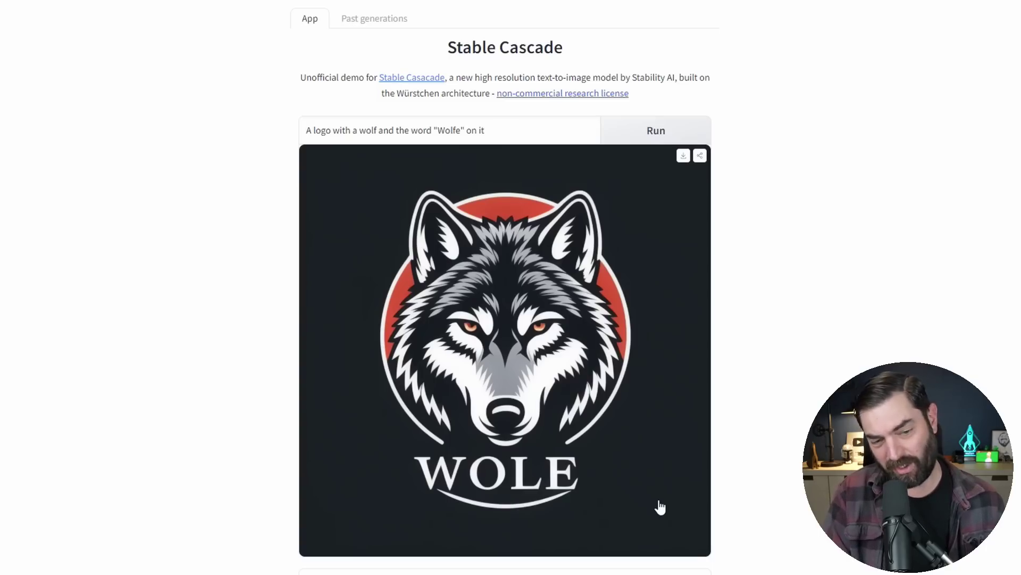
click(660, 129)
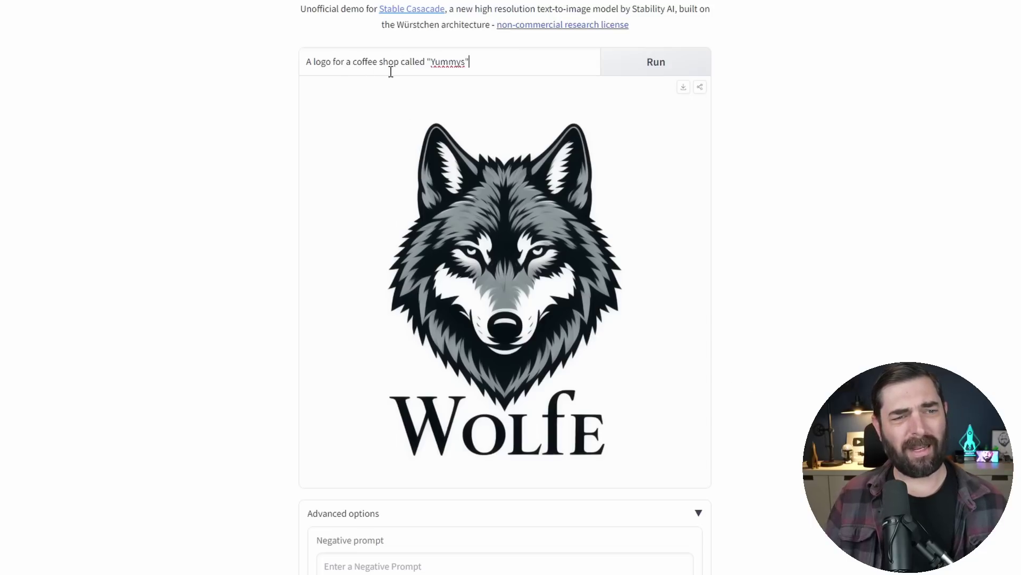
Generate an image from the prompt "A logo for a coffee shop called "Yummys""
click(676, 64)
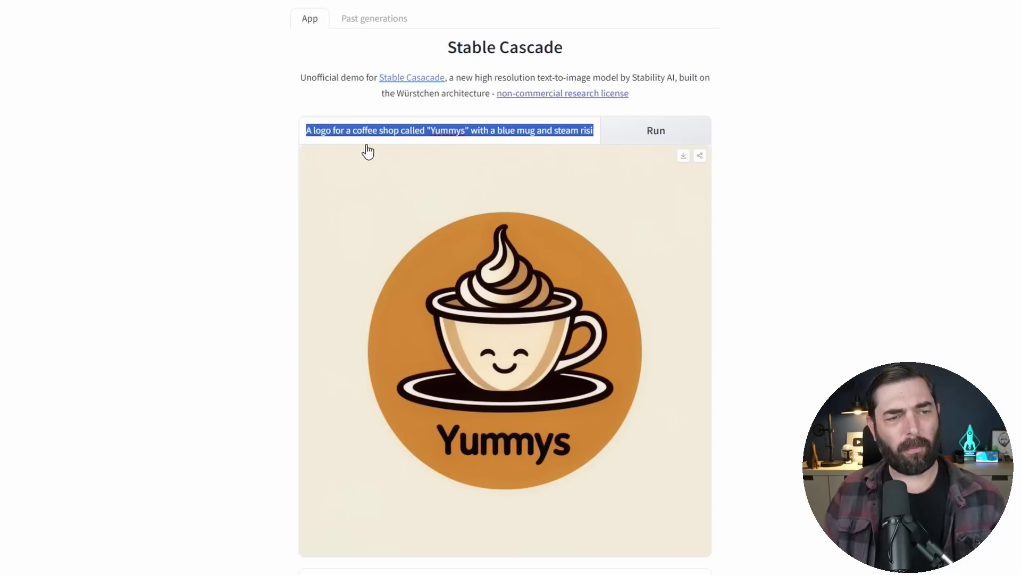
Check the extended "Yummys" prompt with a blue mug and the word in the rising steam, and generate and regenerate the logo from it
click(366, 132)
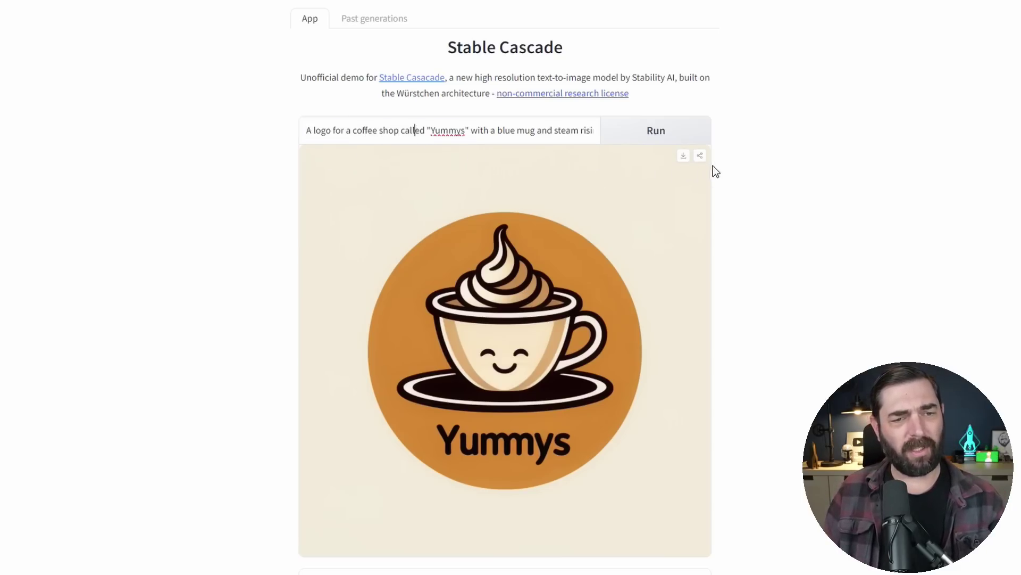
key(Right)
key(Right)
key(Right)
key(Right)
key(Right)
key(Right)
key(Right)
key(Right)
key(Right)
key(Right)
key(Right)
key(Right)
key(Right)
key(Right)
key(Right)
key(Right)
key(Right)
key(Right)
key(Right)
key(Right)
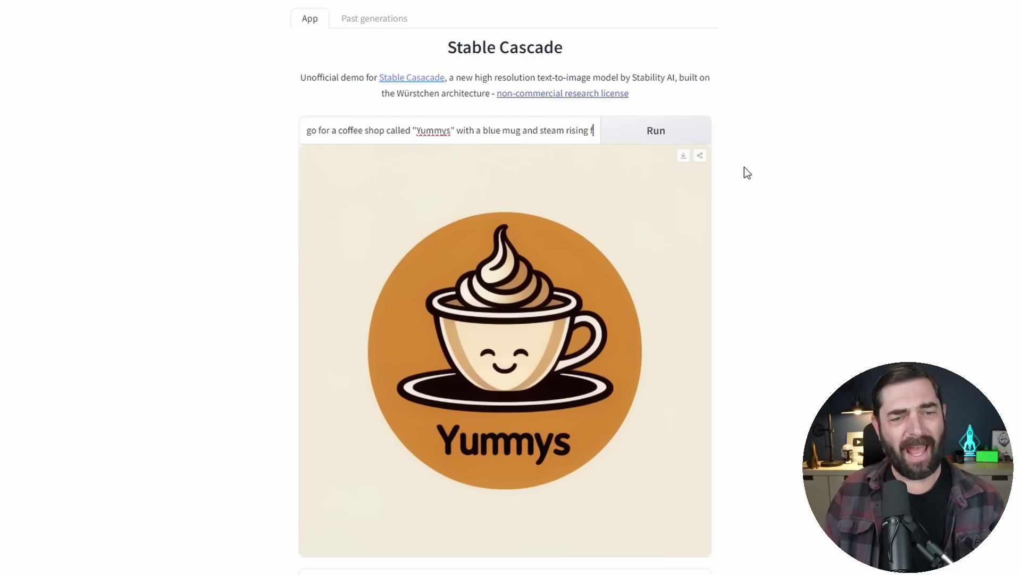
key(Right)
key(Right)
key(Right)
key(Right)
key(Right)
key(Right)
key(Right)
key(Right)
key(Right)
key(Right)
key(Right)
key(Right)
key(Right)
key(Right)
key(Right)
key(Right)
key(Right)
key(Right)
key(Right)
key(Right)
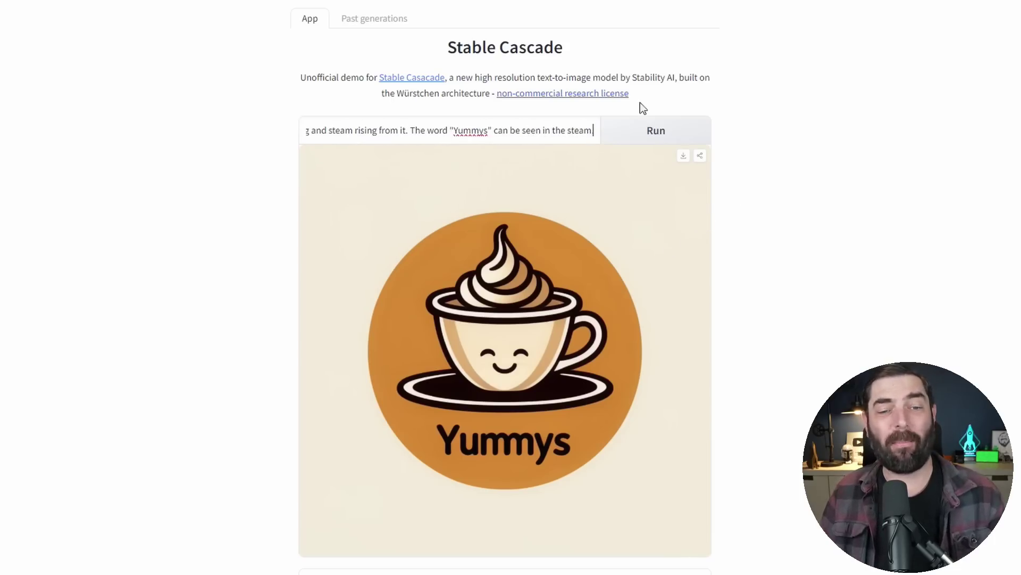
click(655, 131)
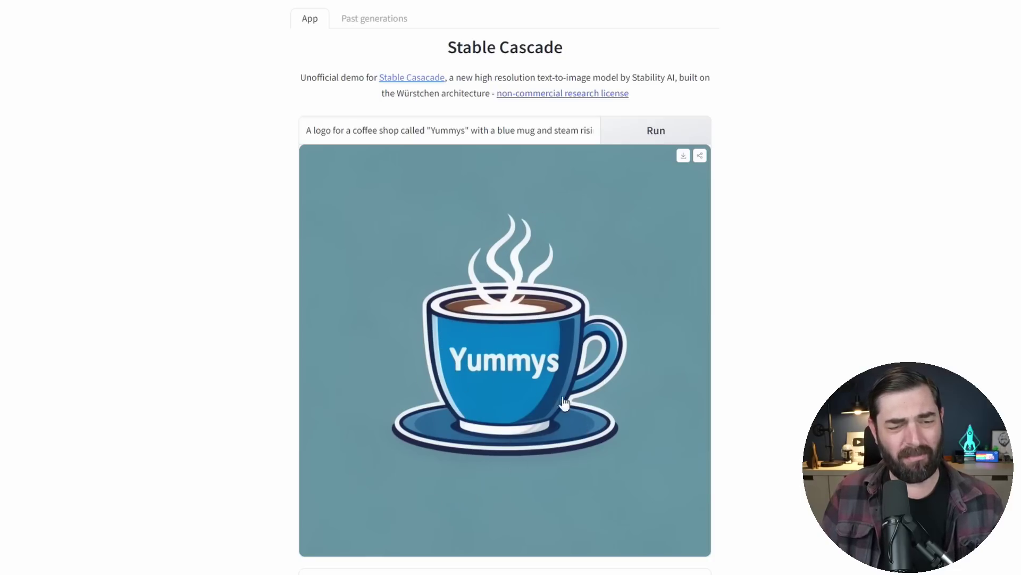
triple_click(495, 138)
click(492, 137)
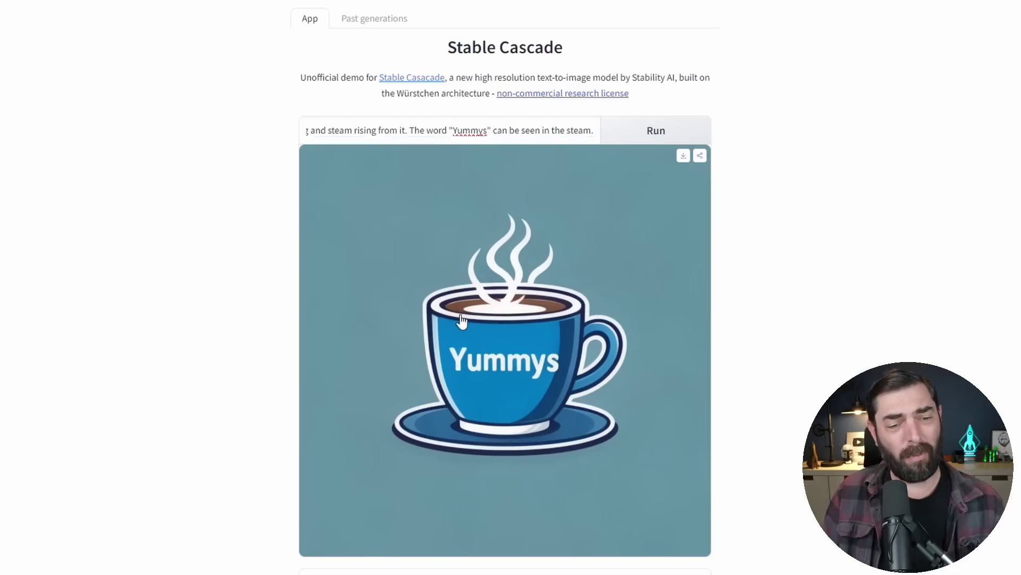
click(663, 139)
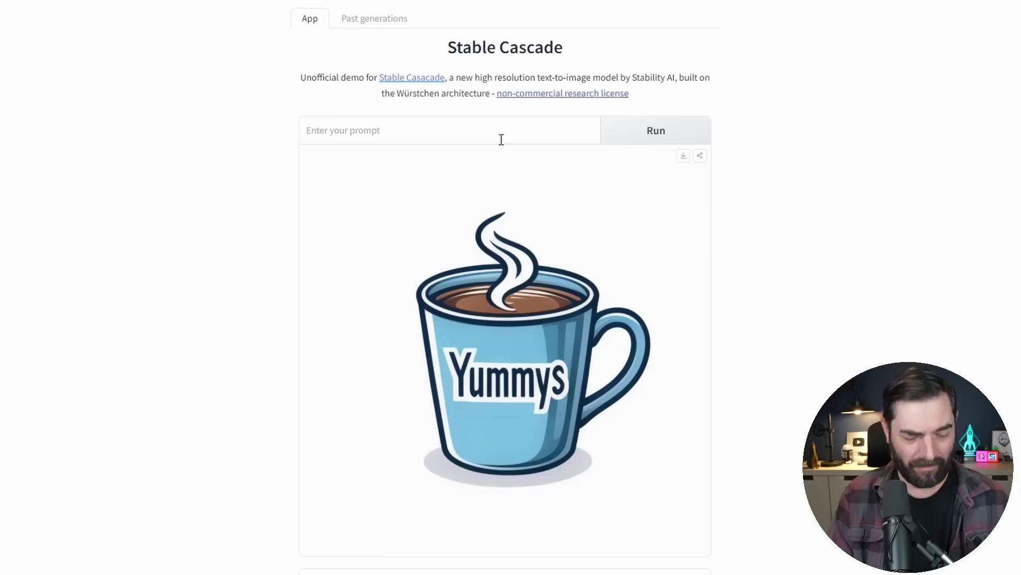
Generate and regenerate an image from the prompt "A logo with a monster and the words "Scare Floor""
text(A logo with a monster and the words "Scare Floor")
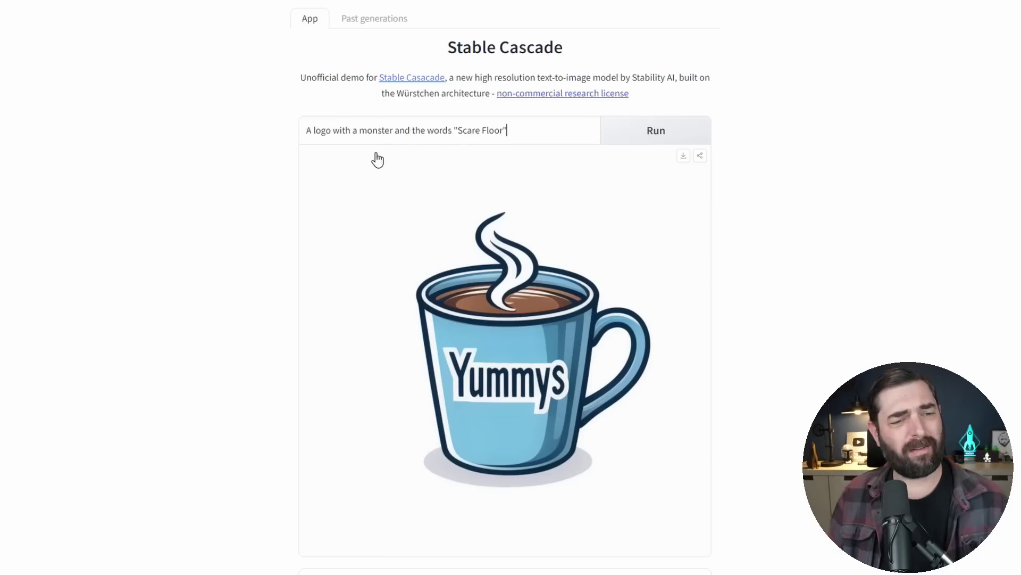
click(681, 139)
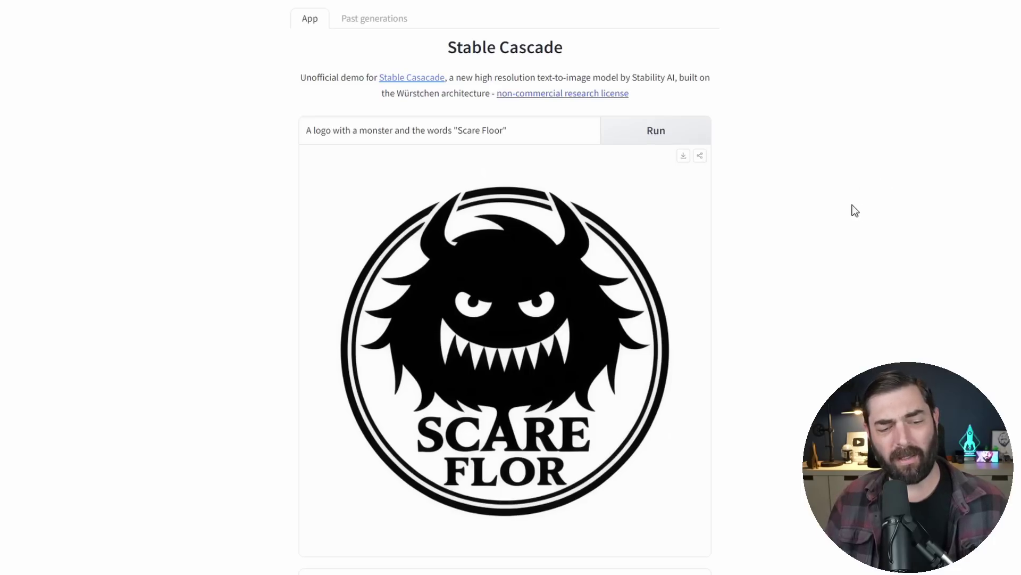
click(653, 141)
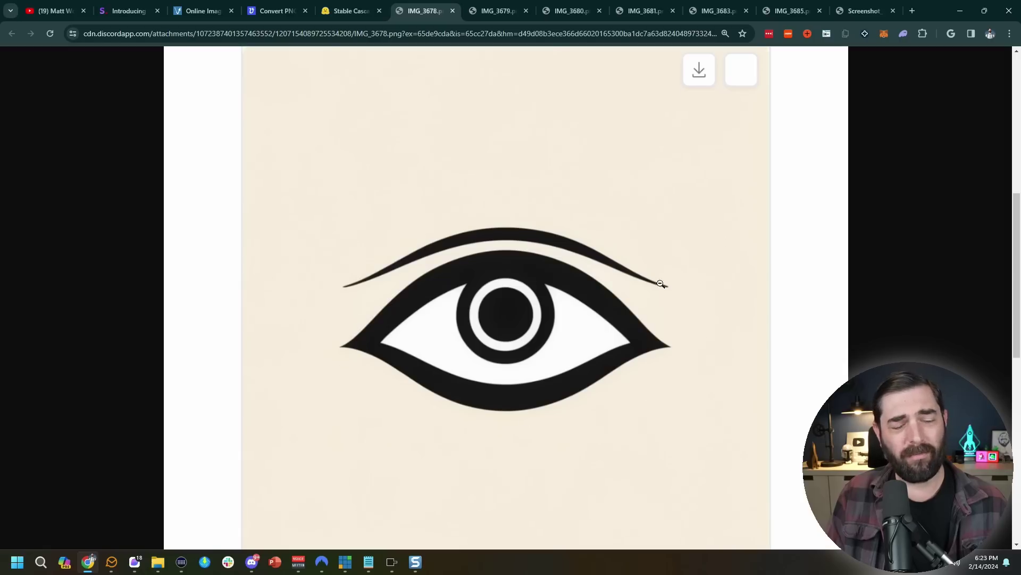
Review the prompts and results of the eye, old school hockey and "Mike's Repair Shop" logo images, closing each one
scroll(499, 252, up, 4)
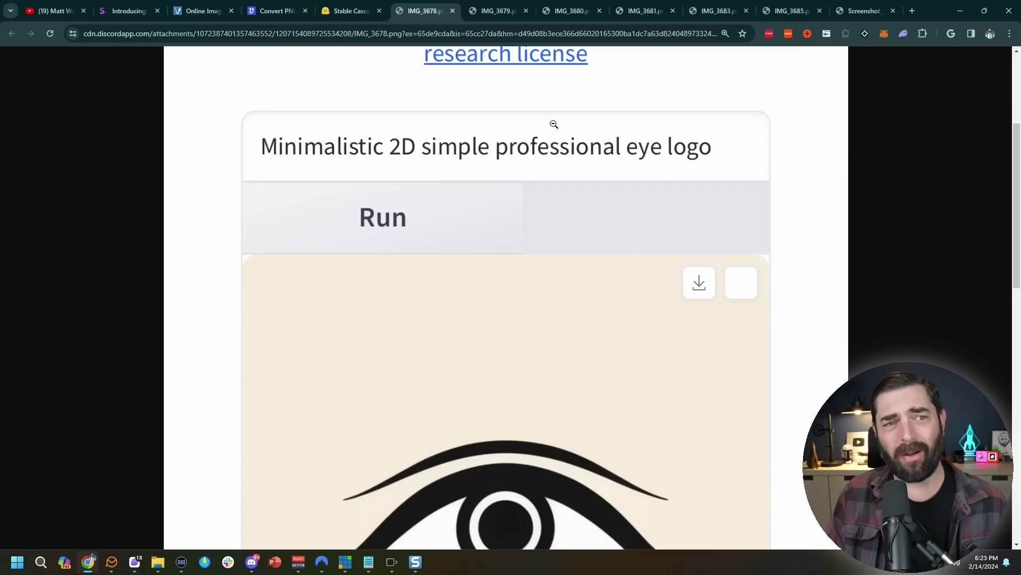
key(ctrl+w)
scroll(823, 377, up, 3)
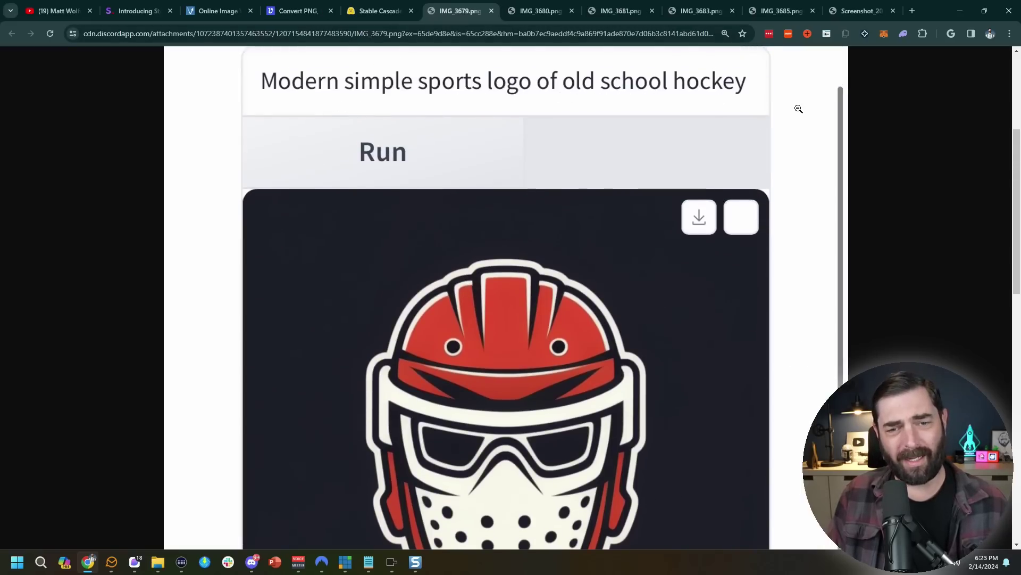
key(ctrl+w)
scroll(676, 337, up, 4)
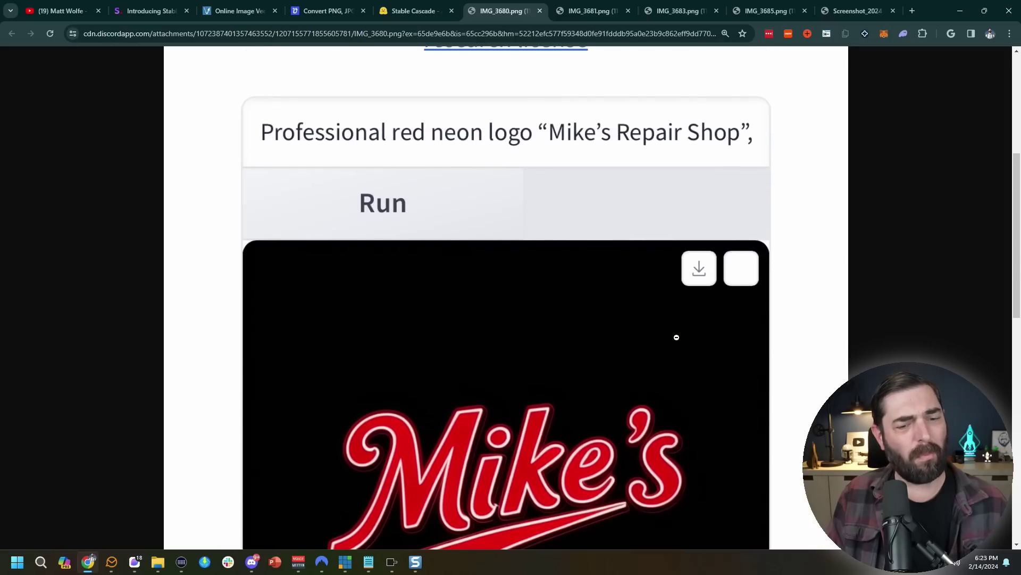
scroll(676, 337, down, 4)
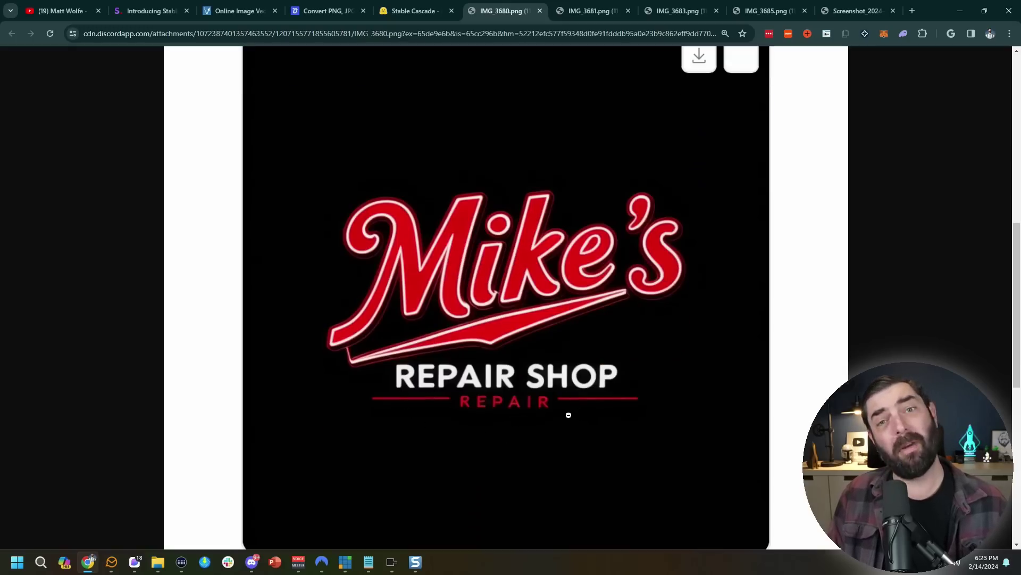
click(540, 11)
Review the Montreal Canadiens, San Diego Padres, red lips and pirate logo images with their prompts, closing each one
scroll(607, 349, up, 3)
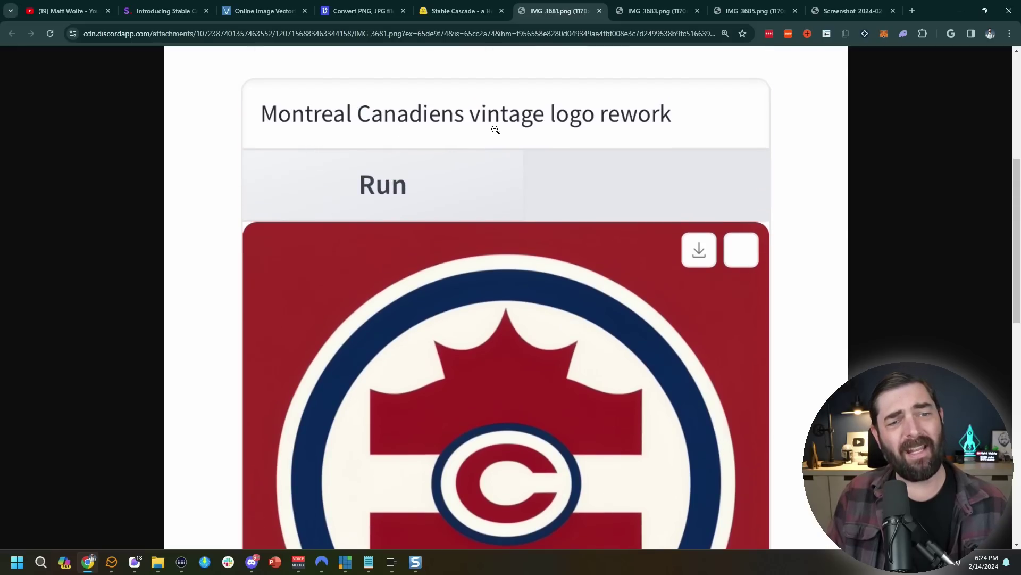
scroll(803, 223, down, 3)
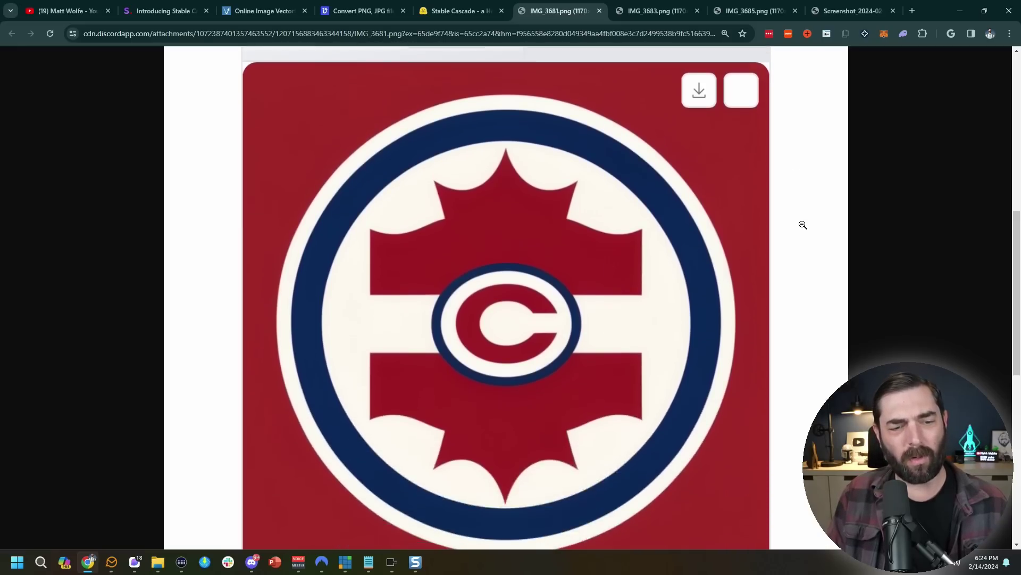
key(ctrl+w)
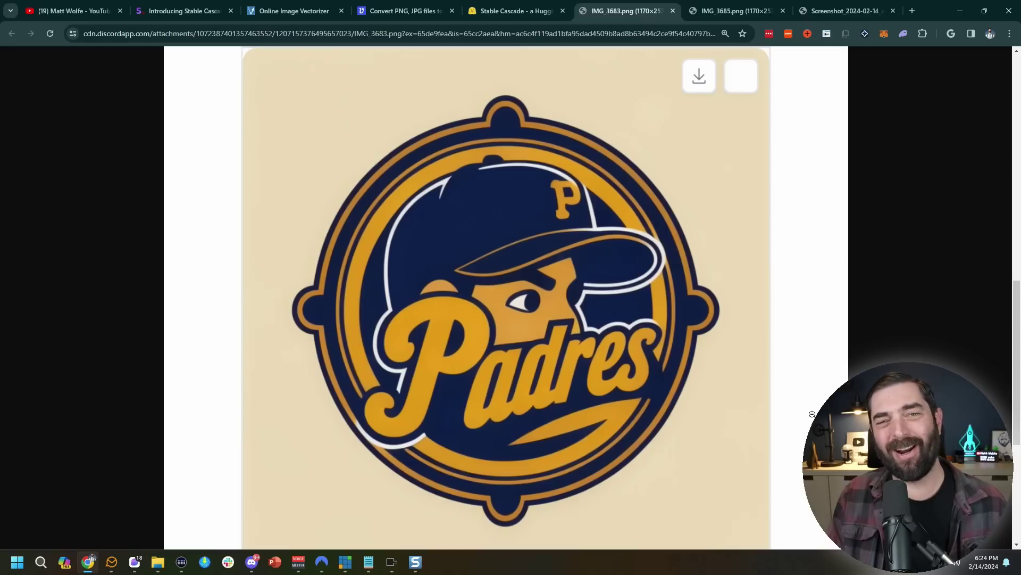
scroll(506, 298, up, 3)
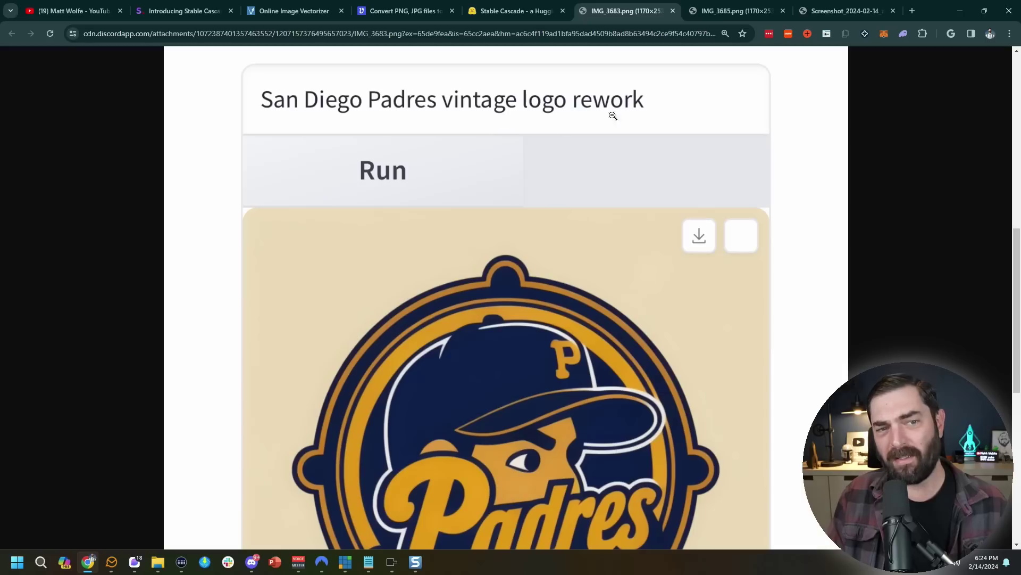
scroll(732, 205, down, 3)
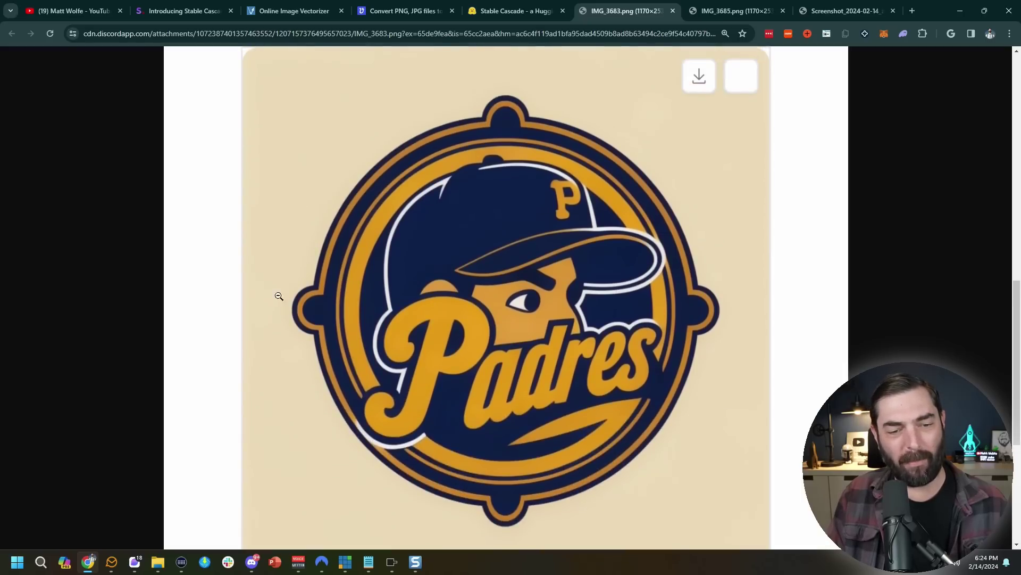
key(ctrl+w)
scroll(451, 300, up, 3)
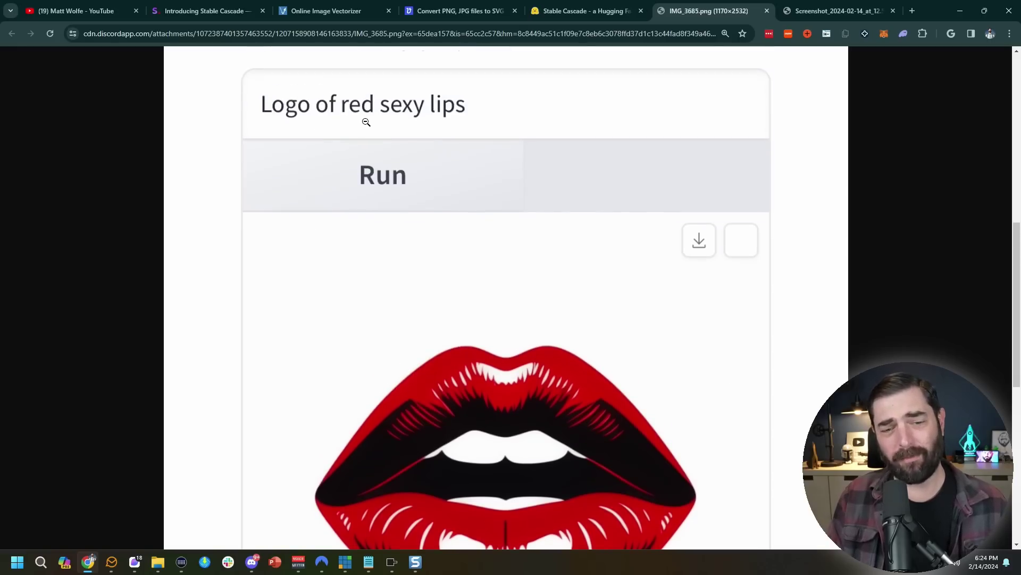
key(ctrl+w)
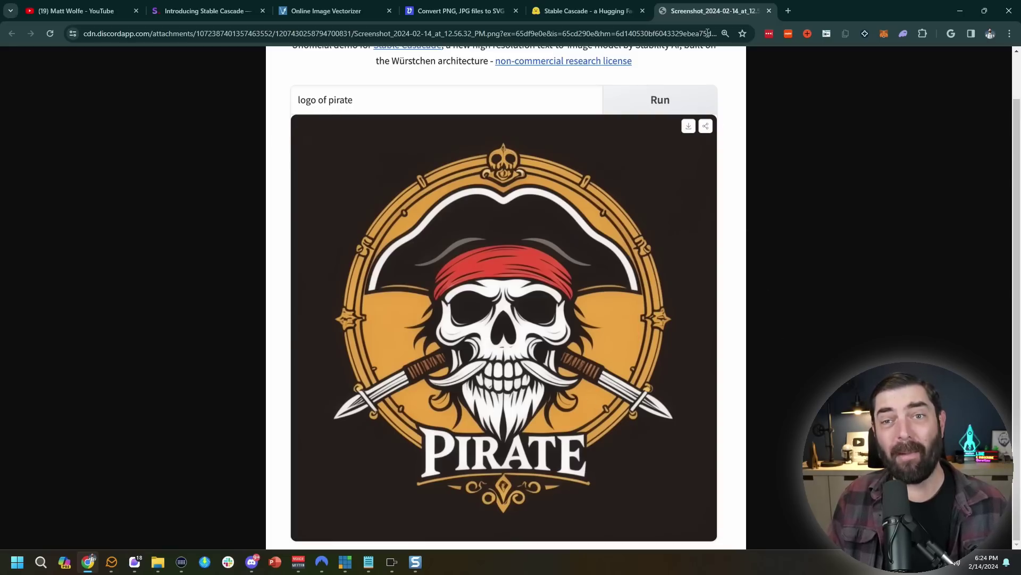
click(768, 12)
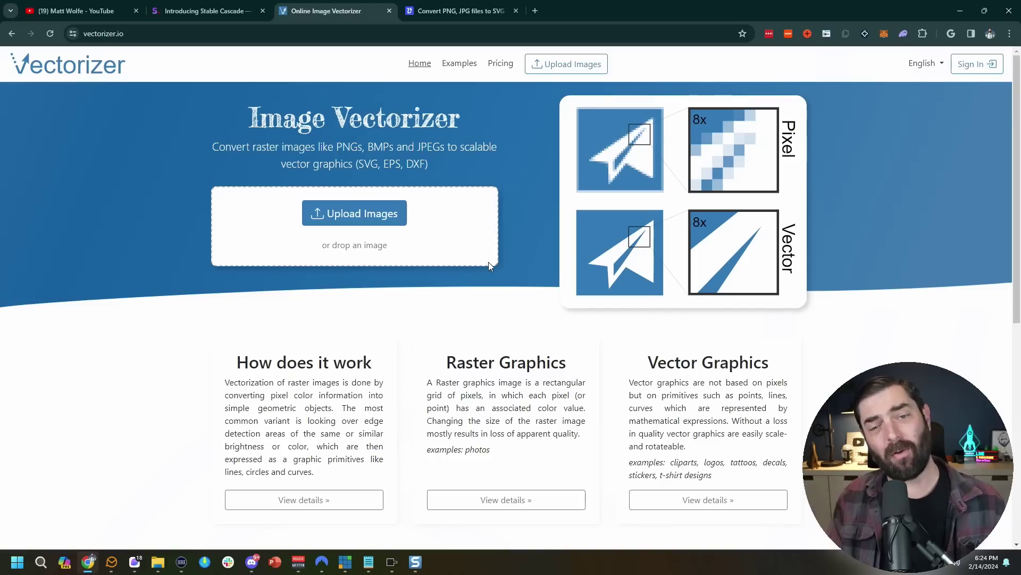
Open the vectorizer.io pricing page and examine the Week Pass and Subscription plans
click(97, 34)
key(Return)
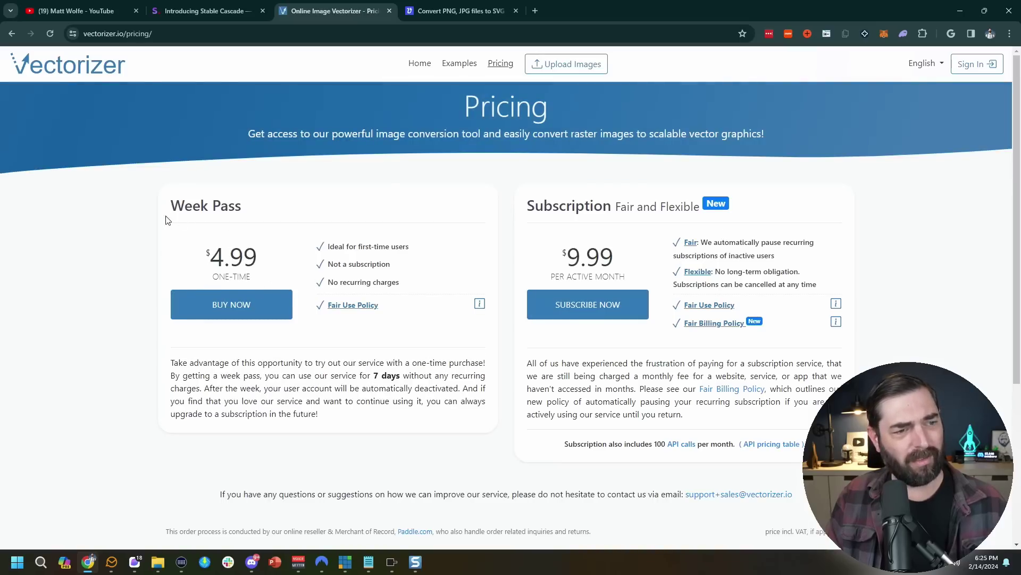
triple_click(190, 207)
drag(566, 257, 640, 256)
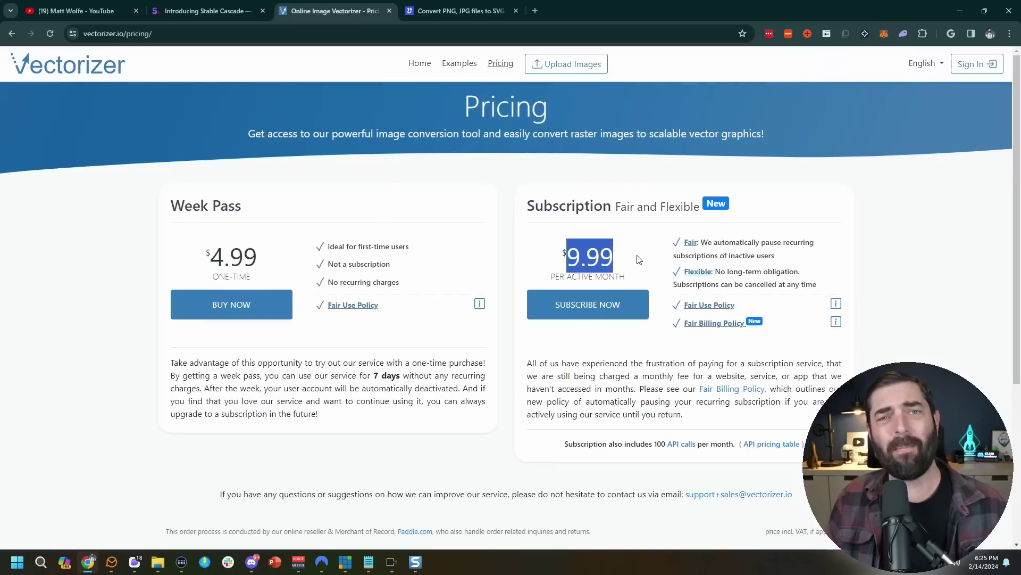
Check the monthly Web App price on the Vectorizer.AI pricing page and return to its home page
click(458, 11)
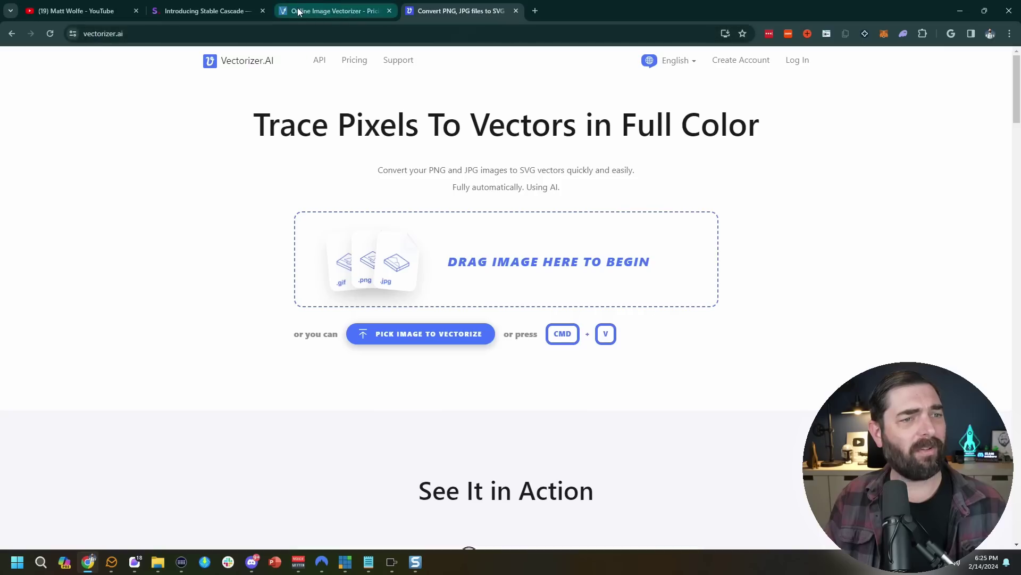
click(351, 60)
drag(352, 349, 478, 363)
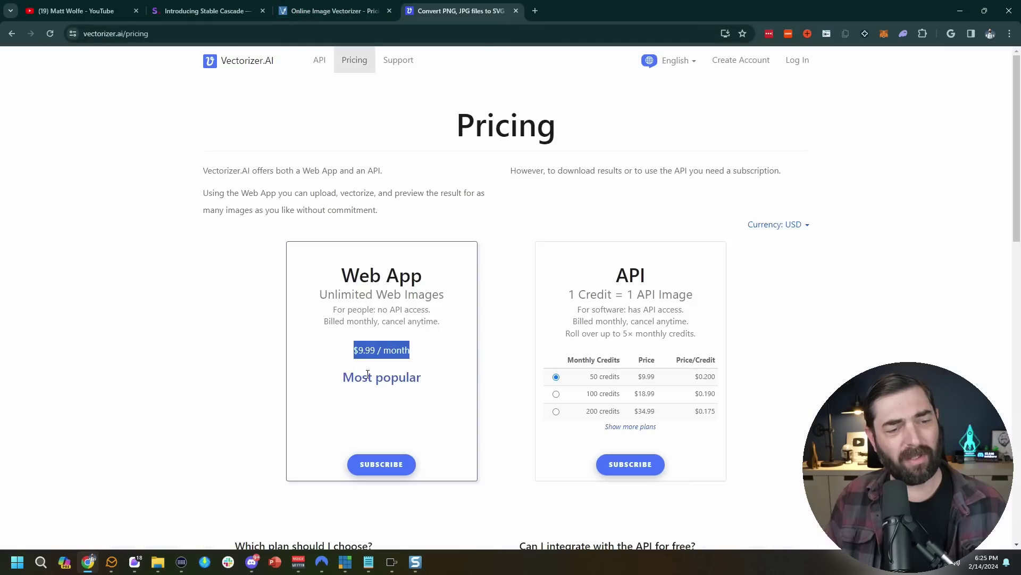
click(250, 61)
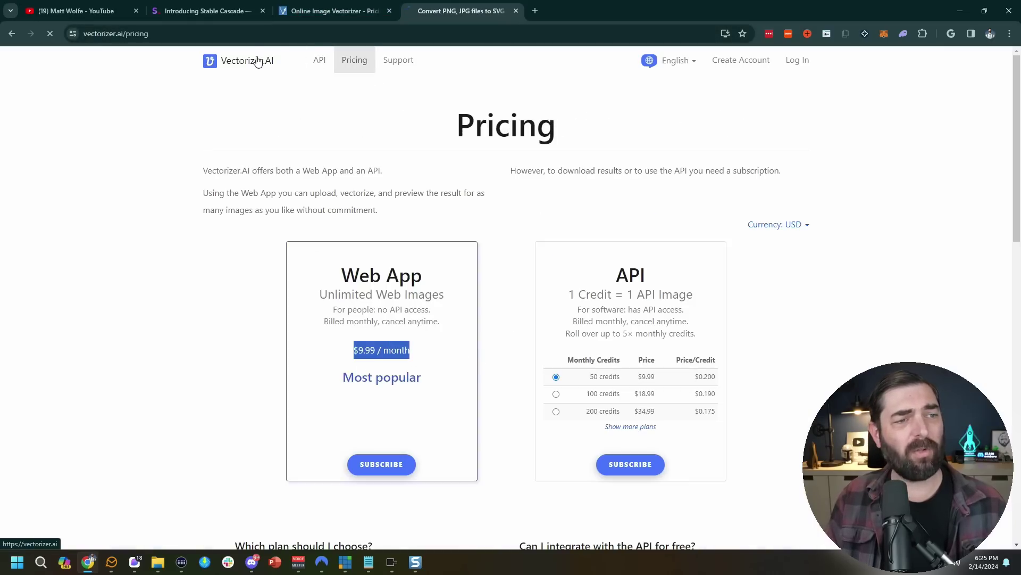
Return to the vectorizer.io home page and compare it with the Vectorizer.AI home page
click(330, 11)
key(alt+Left)
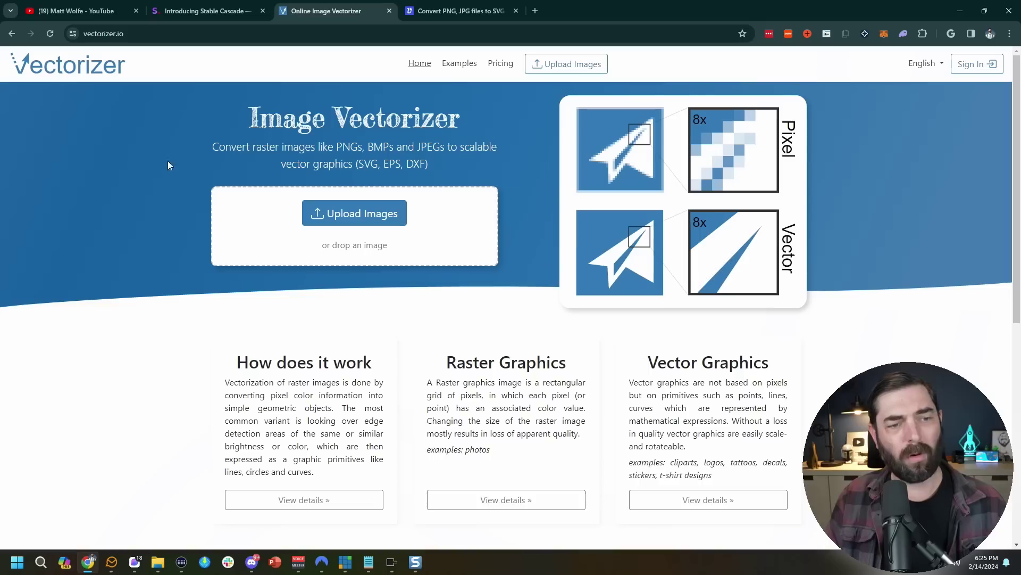
key(ctrl+Tab)
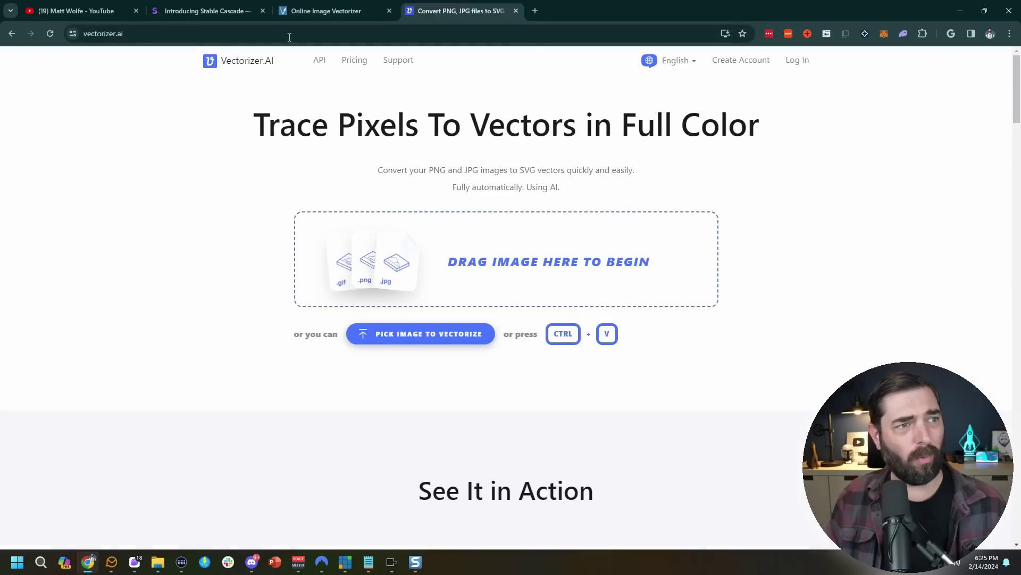
click(345, 10)
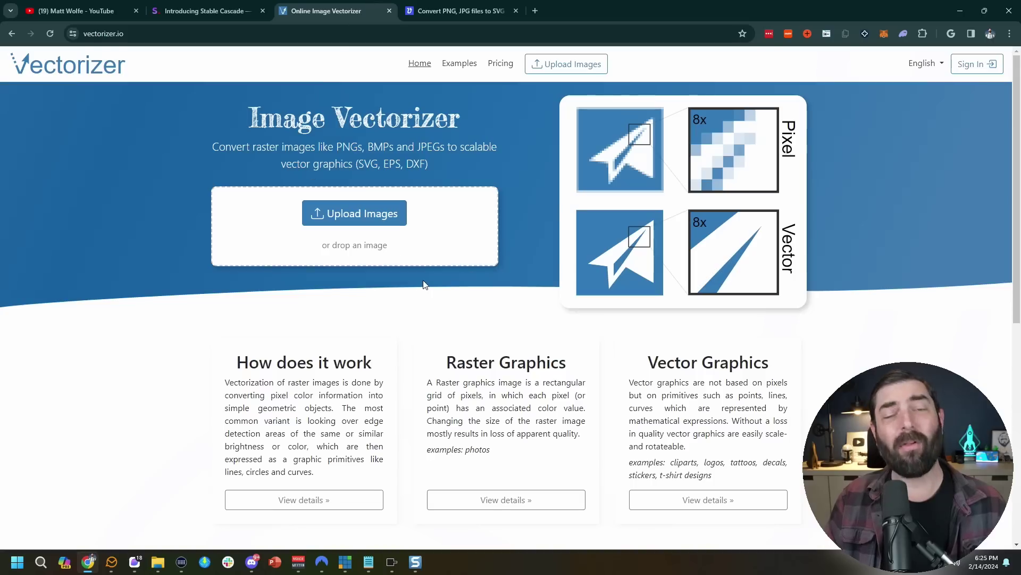